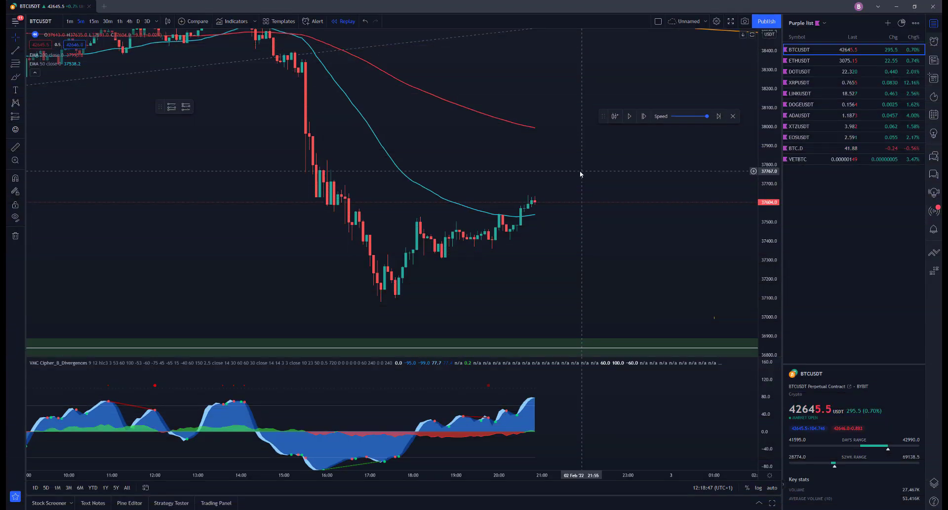
- Reposition the floating replay controls higher above the recent BTCUSDT price action
{"action": "left_click_drag", "start_coordinate": [599, 120], "coordinate": [593, 118]}
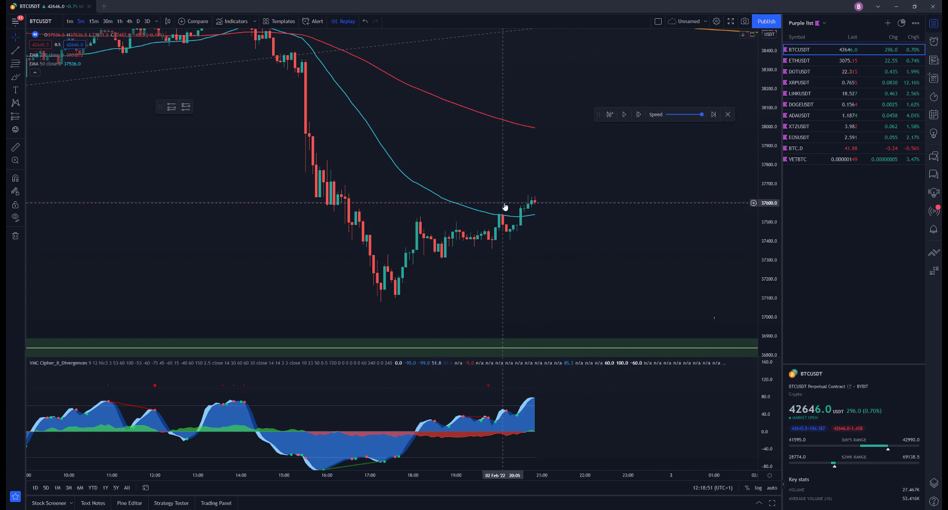
{"action": "left_click_drag", "start_coordinate": [599, 114], "coordinate": [599, 108]}
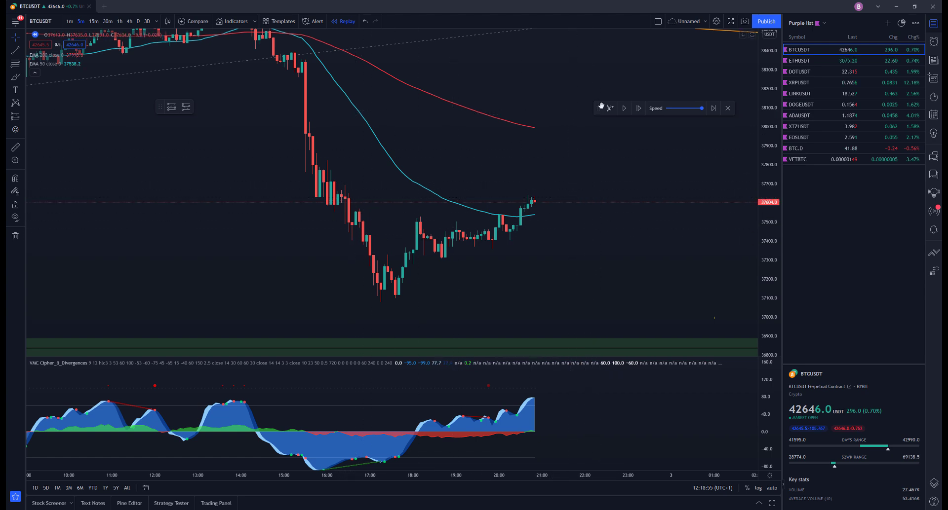
{"action": "left_click_drag", "start_coordinate": [598, 108], "coordinate": [578, 95]}
- Examine the 5-minute BTCUSDT sell-off against the green support zone and the VMC Cipher_B oscillator beneath it
{"action": "left_click_drag", "start_coordinate": [535, 174], "coordinate": [482, 176]}
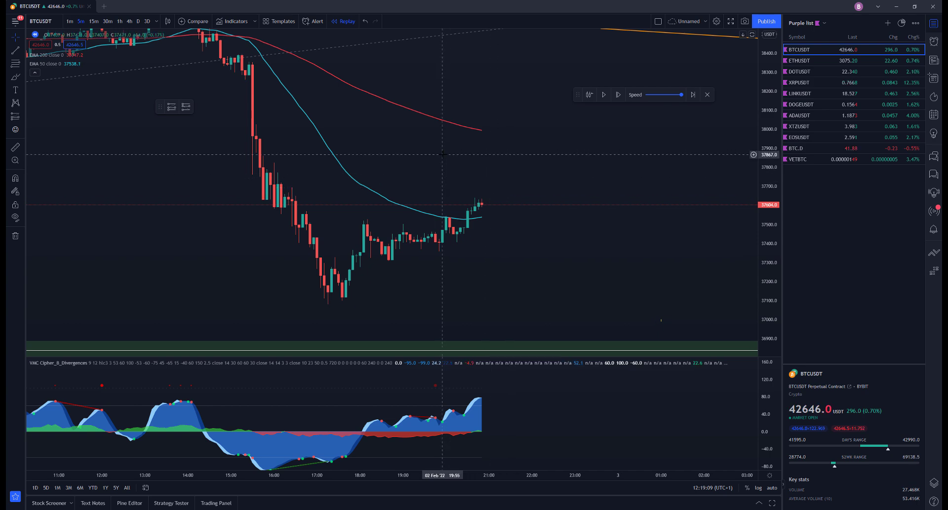
{"action": "left_click_drag", "start_coordinate": [440, 155], "coordinate": [418, 152]}
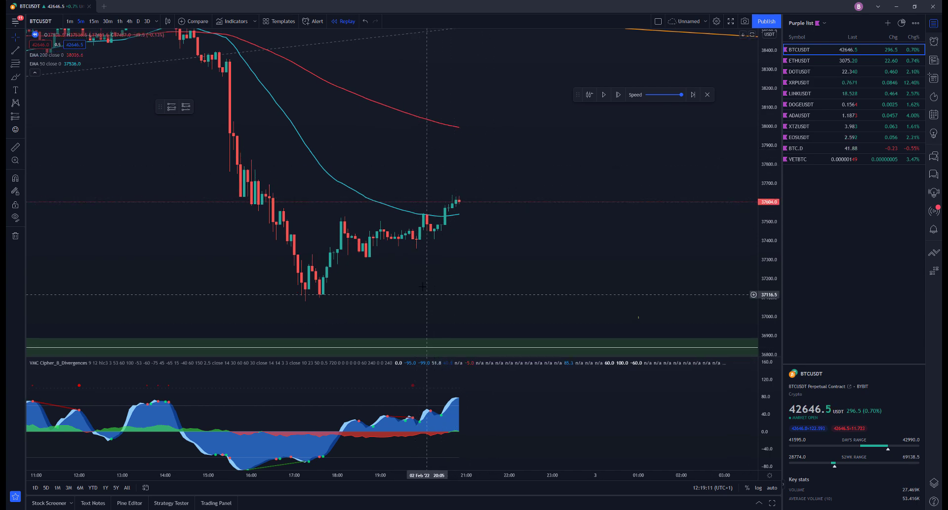
{"action": "left_click_drag", "start_coordinate": [347, 329], "coordinate": [419, 287]}
{"action": "scroll", "coordinate": [429, 284], "scroll_direction": "down", "scroll_amount": 4}
{"action": "scroll", "coordinate": [429, 285], "scroll_direction": "down", "scroll_amount": 2}
{"action": "left_click_drag", "start_coordinate": [511, 276], "coordinate": [383, 294]}
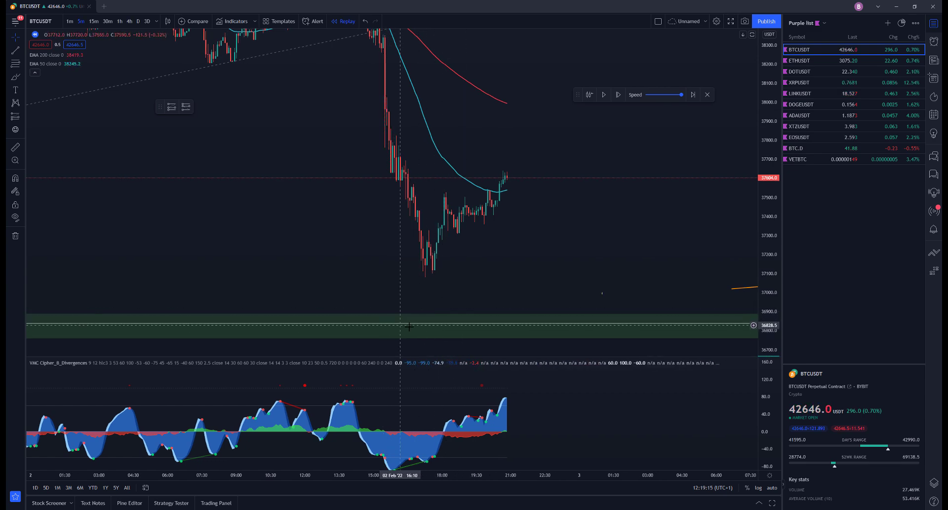
{"action": "left_click", "coordinate": [426, 328]}
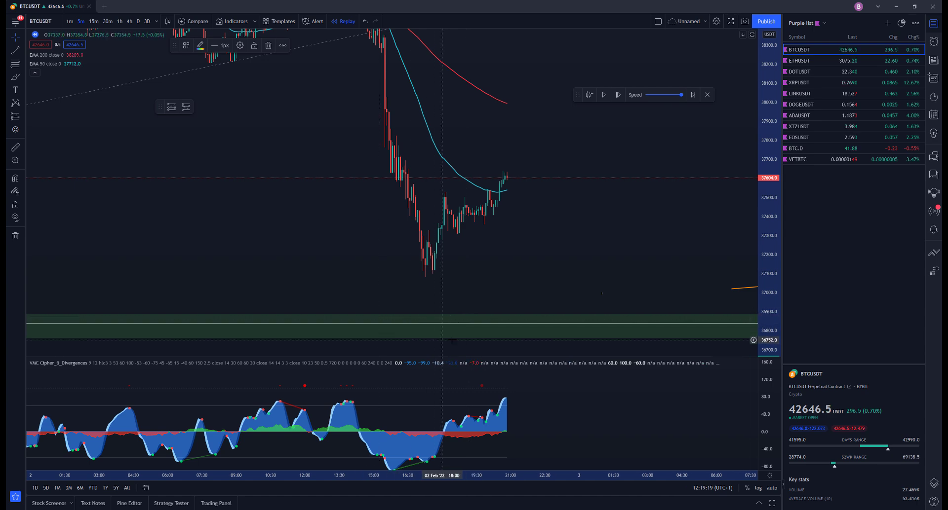
{"action": "scroll", "coordinate": [434, 274], "scroll_direction": "up", "scroll_amount": 3}
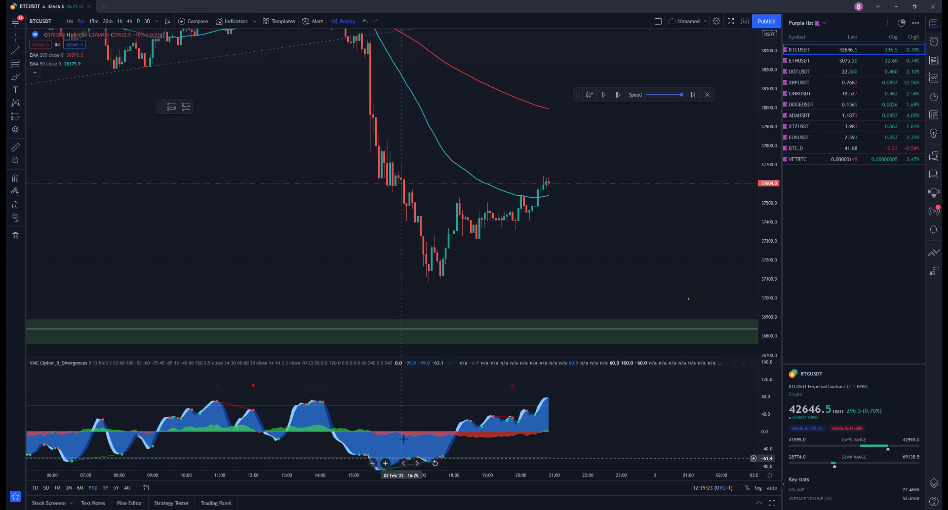
{"action": "left_click_drag", "start_coordinate": [403, 417], "coordinate": [404, 404]}
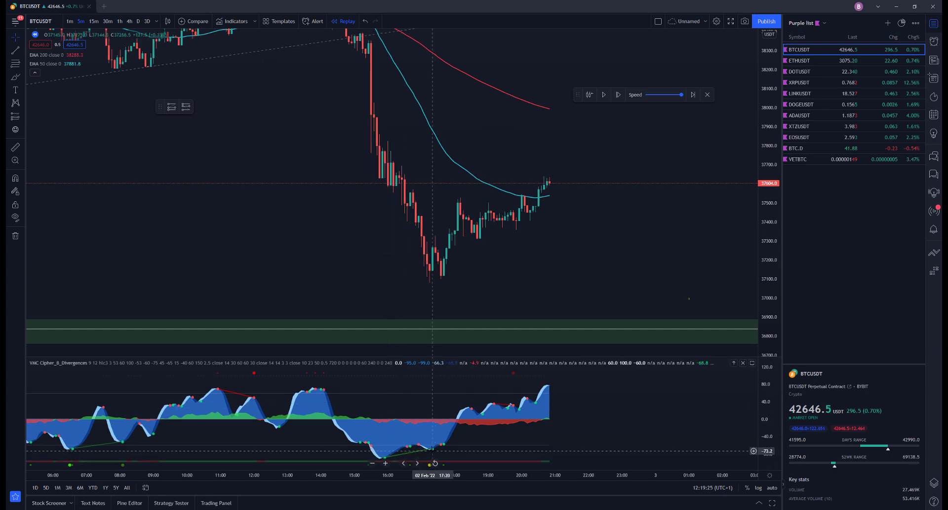
{"action": "left_click_drag", "start_coordinate": [554, 184], "coordinate": [537, 200]}
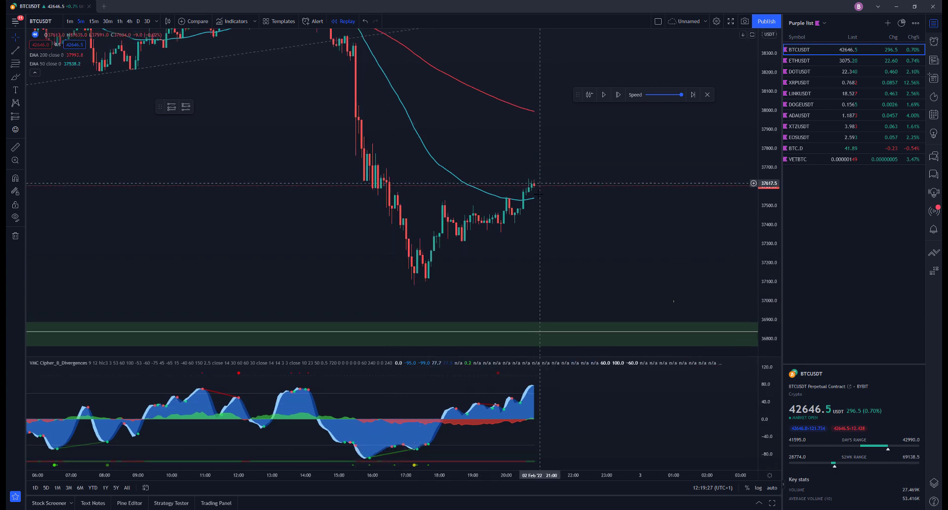
- Examine how the recovery from the low sits relative to the EMA 50 and EMA 200 lines
{"action": "scroll", "coordinate": [532, 205], "scroll_direction": "up", "scroll_amount": 3}
{"action": "left_click_drag", "start_coordinate": [418, 265], "coordinate": [482, 294]}
{"action": "scroll", "coordinate": [474, 251], "scroll_direction": "up", "scroll_amount": 3}
{"action": "left_click_drag", "start_coordinate": [454, 248], "coordinate": [552, 249]}
{"action": "left_click_drag", "start_coordinate": [763, 185], "coordinate": [760, 155]}
{"action": "left_click_drag", "start_coordinate": [523, 224], "coordinate": [452, 194]}
{"action": "scroll", "coordinate": [437, 191], "scroll_direction": "down", "scroll_amount": 4}
{"action": "left_click_drag", "start_coordinate": [370, 103], "coordinate": [363, 139]}
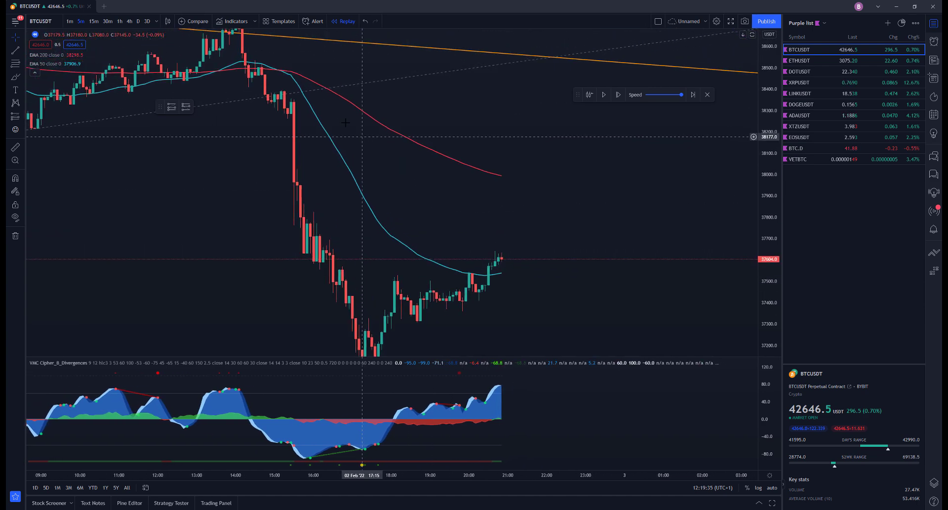
{"action": "left_click", "coordinate": [306, 99]}
{"action": "scroll", "coordinate": [481, 190], "scroll_direction": "right", "scroll_amount": 3}
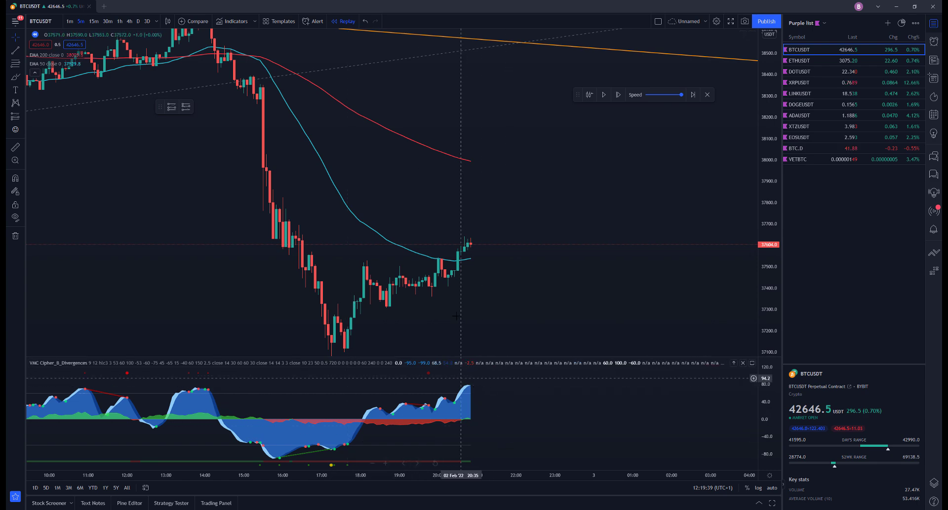
- Advance the bar replay by one 5-minute candle
{"action": "left_click_drag", "start_coordinate": [461, 280], "coordinate": [478, 273]}
{"action": "scroll", "coordinate": [504, 279], "scroll_direction": "up", "scroll_amount": 2}
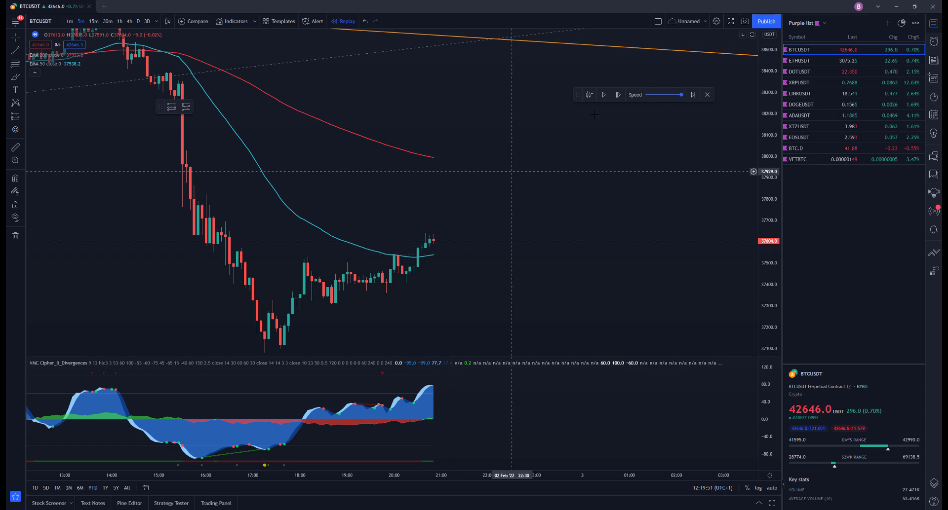
{"action": "left_click", "coordinate": [619, 95]}
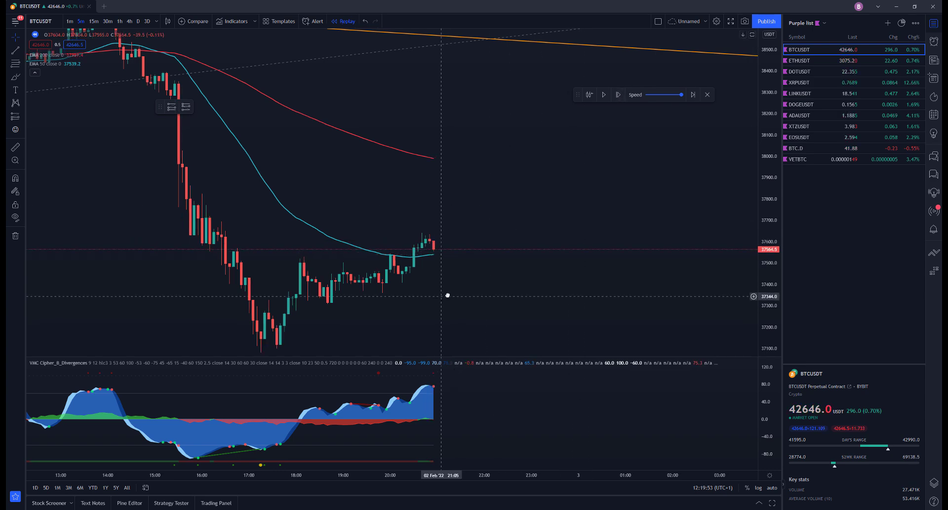
- Draw a trend line on the VMC Cipher_B oscillator from its 14:05 peak to the latest peak near 20:55
{"action": "left_click_drag", "start_coordinate": [447, 294], "coordinate": [462, 302]}
{"action": "scroll", "coordinate": [416, 294], "scroll_direction": "down", "scroll_amount": 1}
{"action": "scroll", "coordinate": [416, 293], "scroll_direction": "down", "scroll_amount": 2}
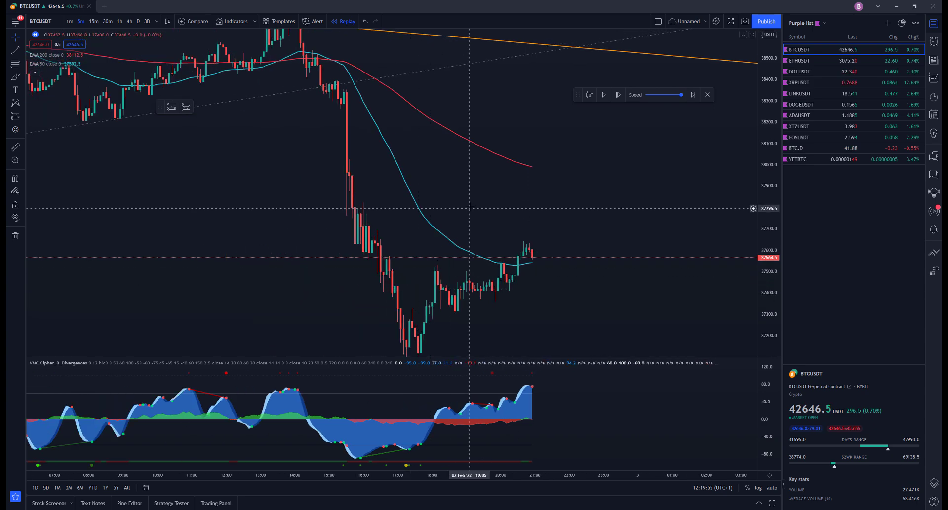
{"action": "left_click_drag", "start_coordinate": [468, 208], "coordinate": [405, 214]}
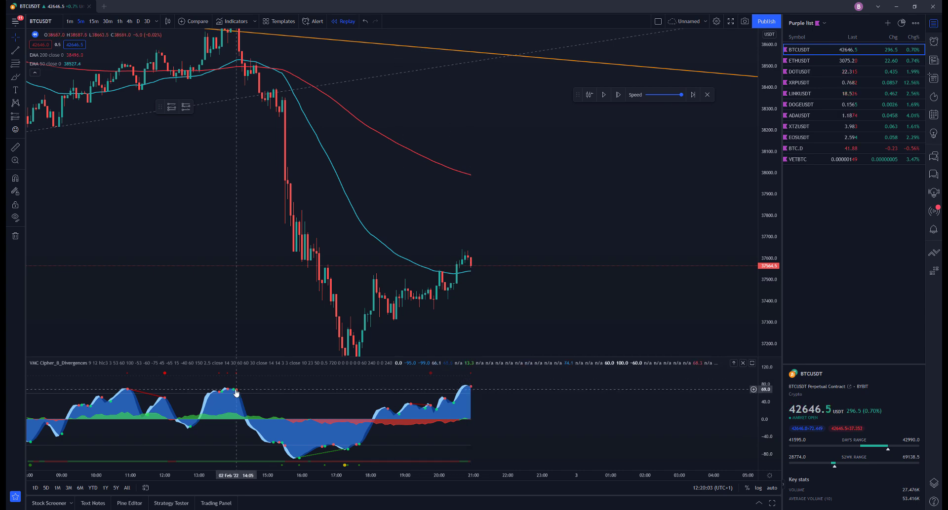
{"action": "left_click", "coordinate": [15, 50]}
{"action": "left_click", "coordinate": [236, 389]}
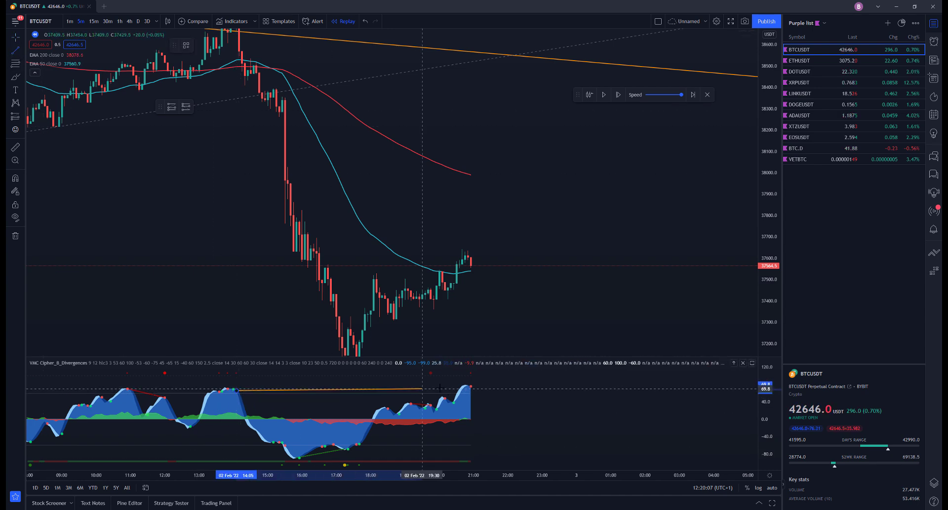
{"action": "left_click", "coordinate": [463, 386]}
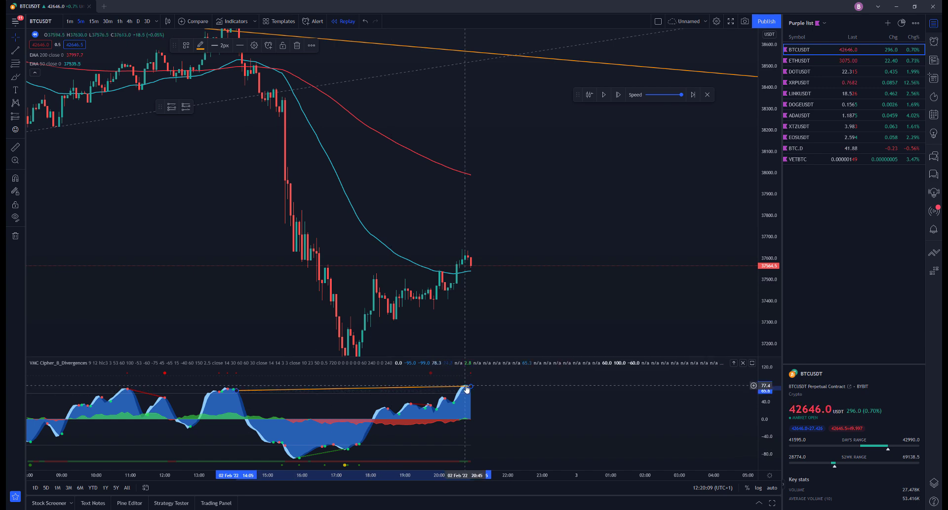
- Draw a matching trend line on the price chart from the 14:15 high near 38565 to the 20:55 high near 37599
{"action": "left_click", "coordinate": [15, 49]}
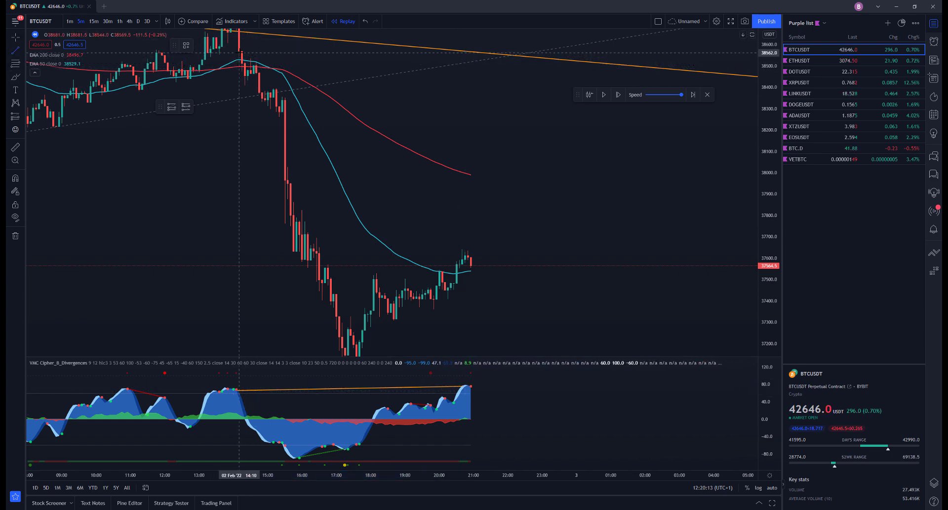
{"action": "left_click", "coordinate": [241, 52]}
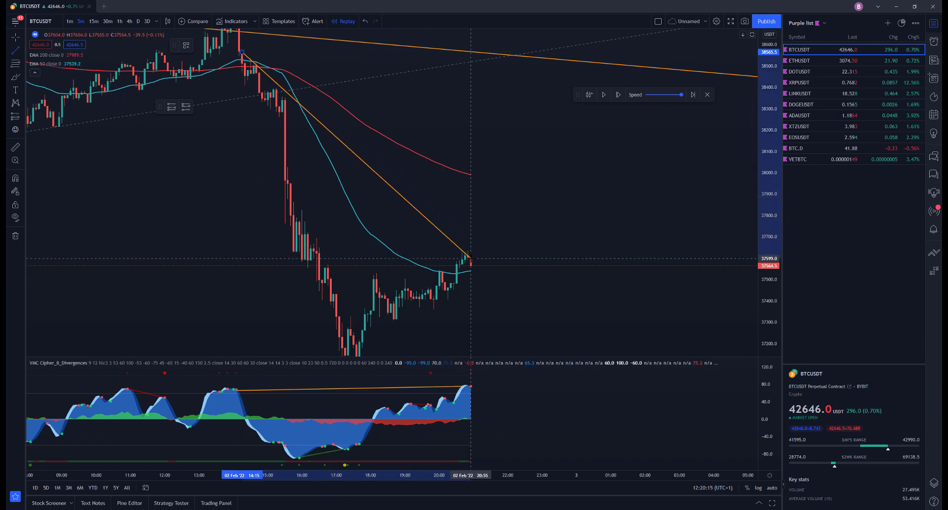
{"action": "left_click", "coordinate": [470, 258]}
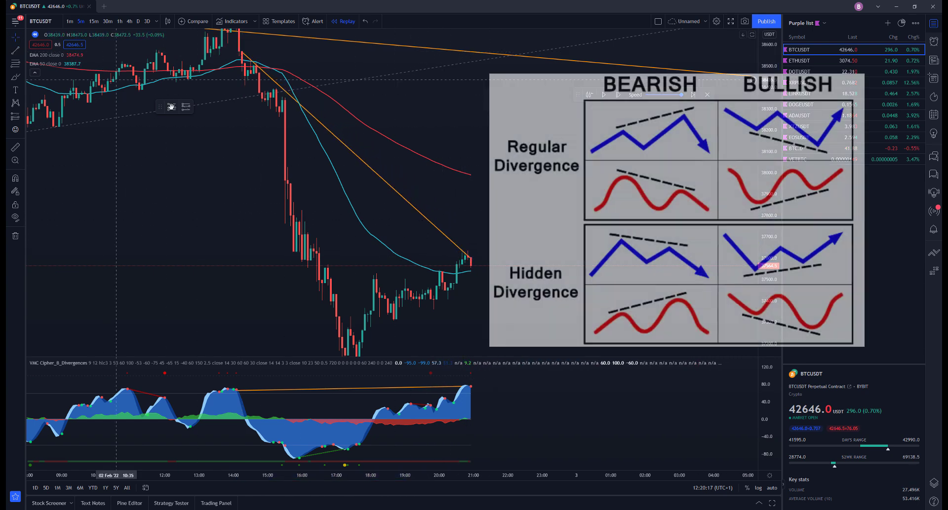
- Advance the bar replay by one more candle, following the two divergence trend lines
{"action": "left_click_drag", "start_coordinate": [195, 126], "coordinate": [176, 144]}
{"action": "left_click_drag", "start_coordinate": [488, 264], "coordinate": [456, 209]}
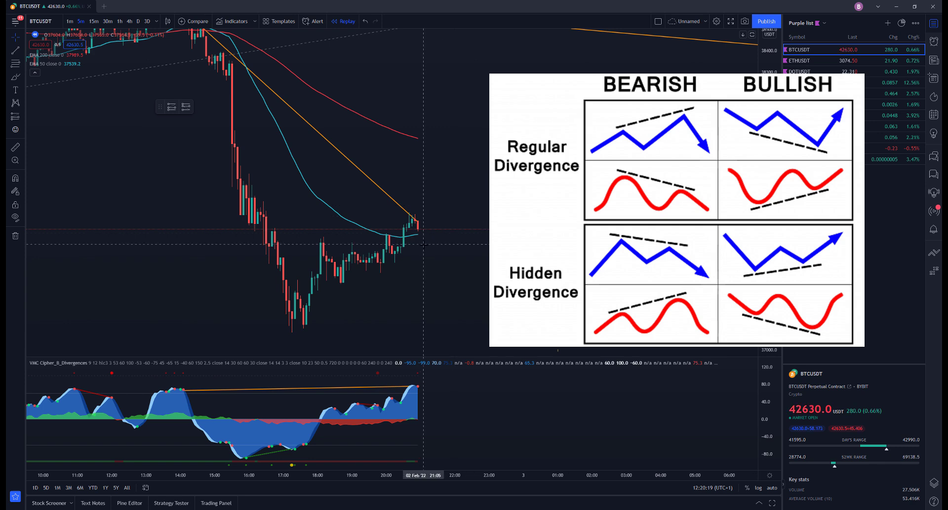
{"action": "scroll", "coordinate": [424, 246], "scroll_direction": "up", "scroll_amount": 1}
{"action": "scroll", "coordinate": [405, 251], "scroll_direction": "up", "scroll_amount": 1}
{"action": "mouse_move", "coordinate": [423, 252]}
{"action": "left_mouse_down"}
{"action": "mouse_move", "coordinate": [391, 250]}
{"action": "mouse_move", "coordinate": [432, 260]}
{"action": "left_mouse_up"}
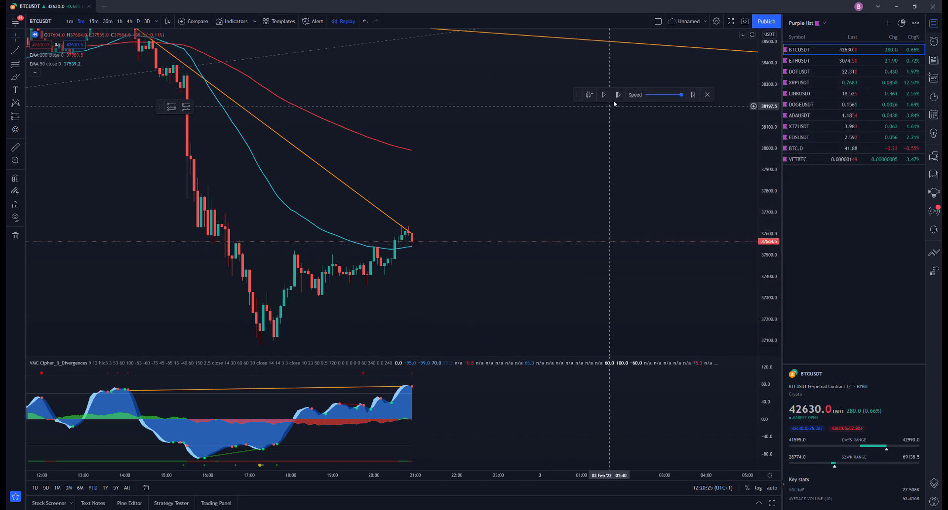
{"action": "left_click", "coordinate": [616, 98]}
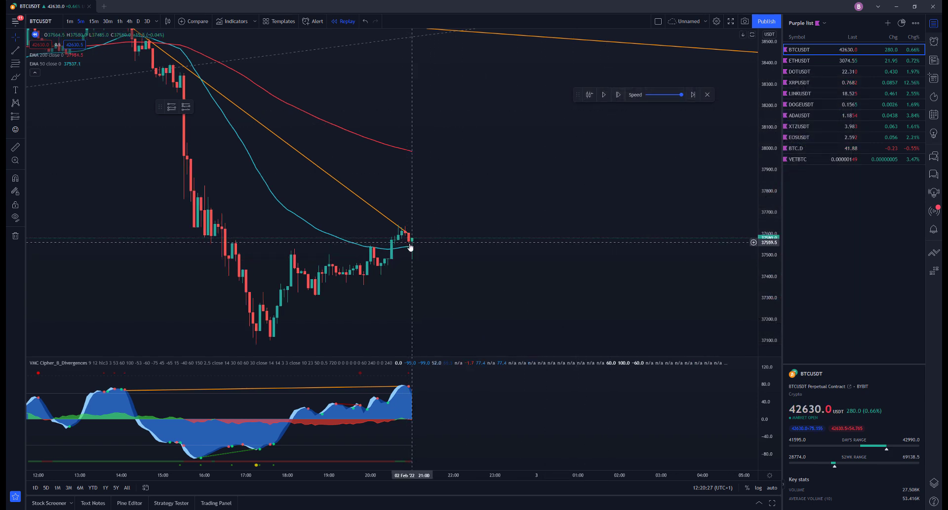
{"action": "left_click_drag", "start_coordinate": [477, 265], "coordinate": [457, 275]}
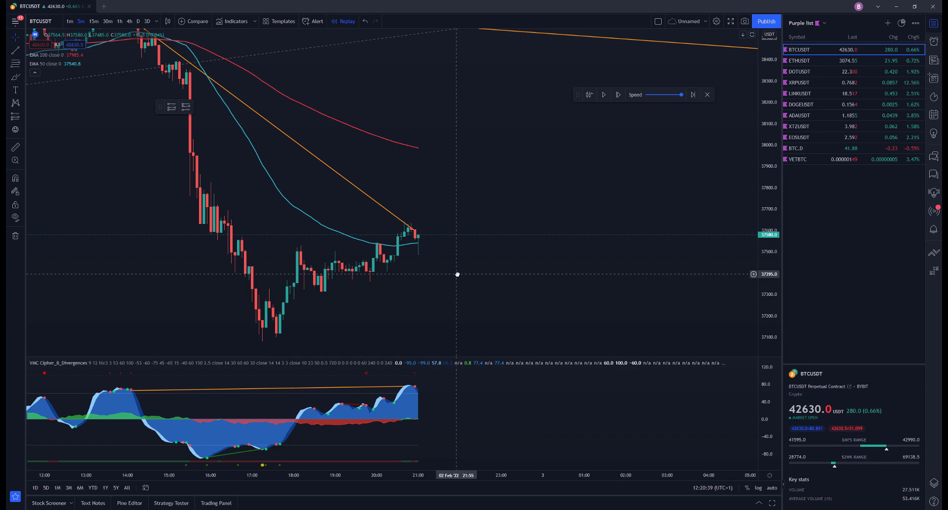
{"action": "scroll", "coordinate": [451, 269], "scroll_direction": "down", "scroll_amount": 4}
{"action": "left_click_drag", "start_coordinate": [524, 279], "coordinate": [492, 286]}
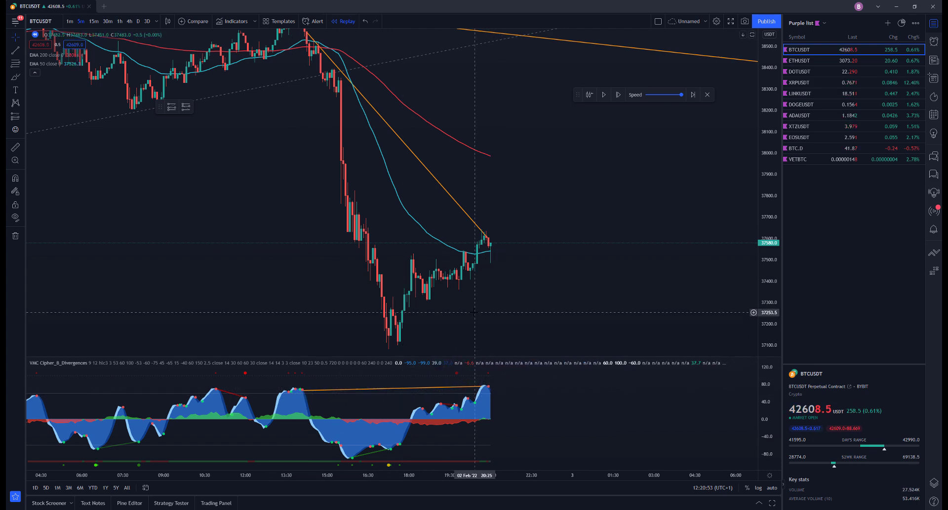
{"action": "left_click_drag", "start_coordinate": [492, 301], "coordinate": [464, 284]}
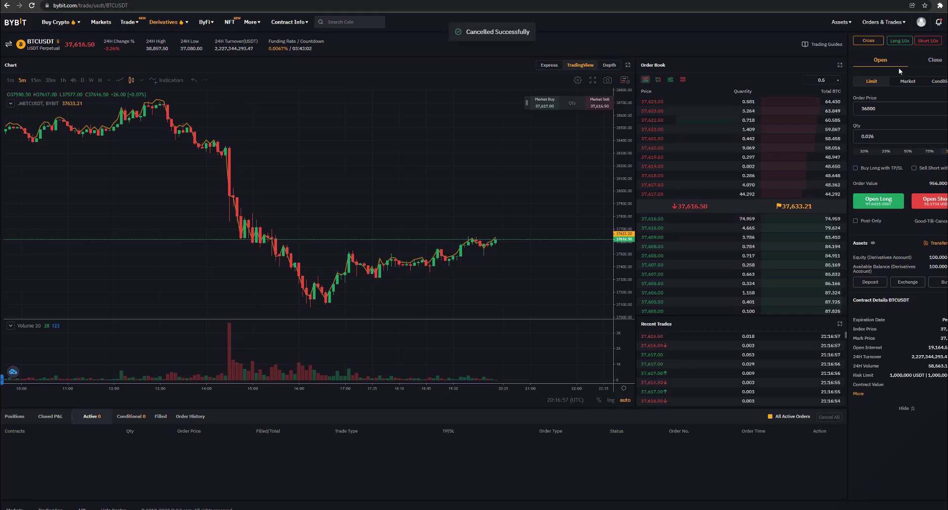
- Switch to Bybit and open a short on BTCUSDT with a market order of 0.026 BTC
{"action": "left_click", "coordinate": [905, 81]}
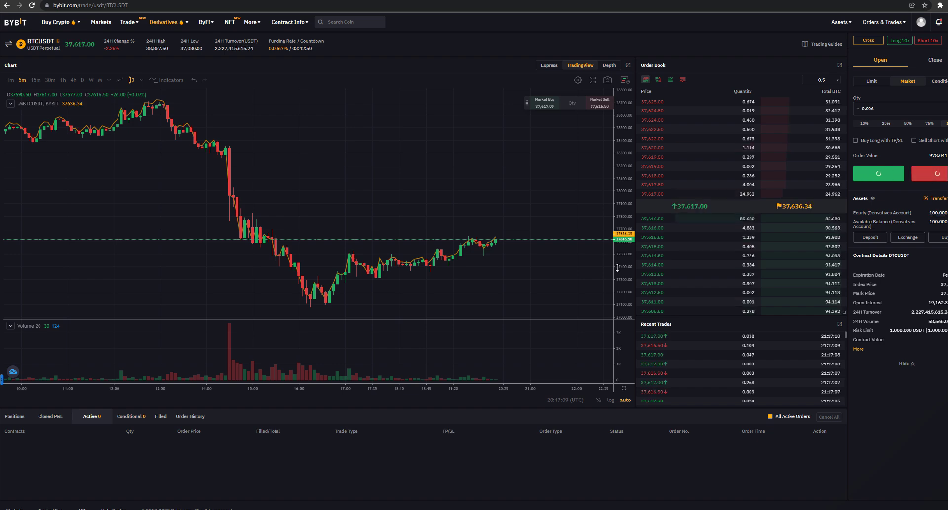
{"action": "left_click", "coordinate": [928, 173]}
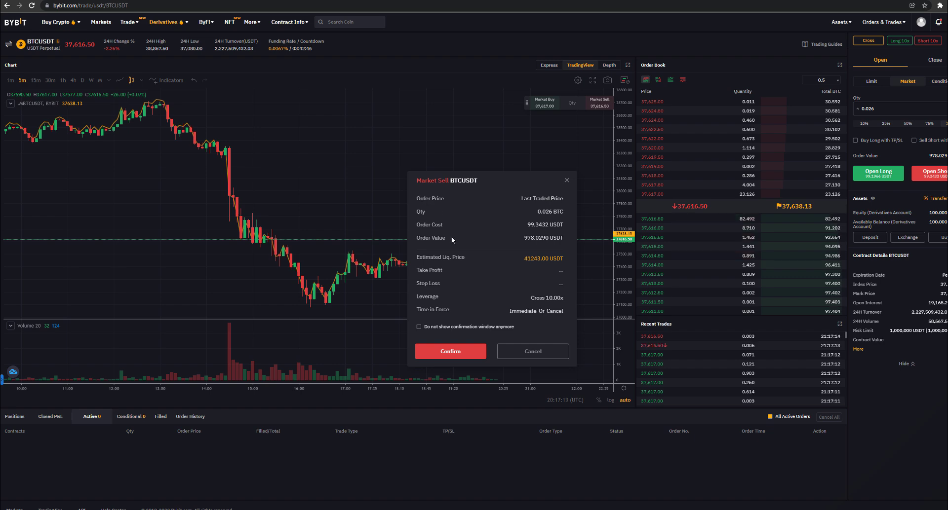
{"action": "left_click", "coordinate": [442, 352]}
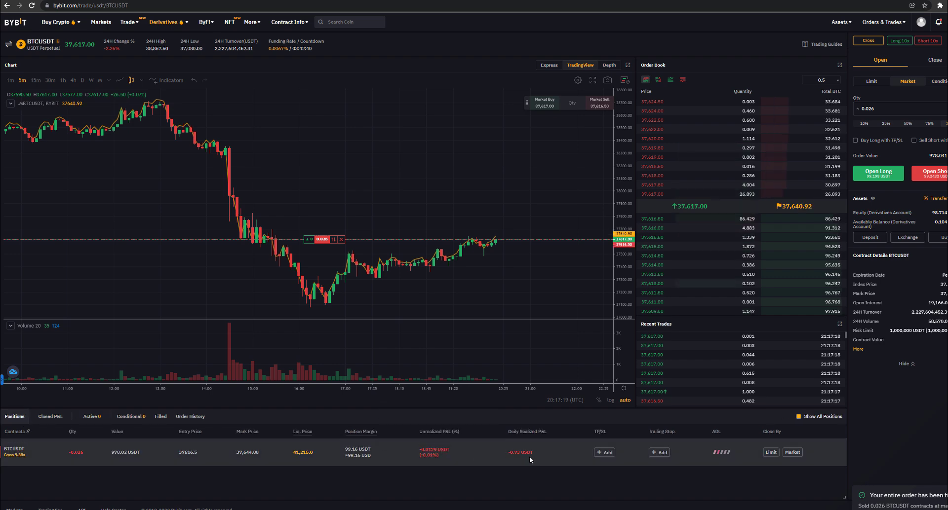
- Check the open short position's entry price against the recent candles on the Bybit chart
{"action": "scroll", "coordinate": [518, 264], "scroll_direction": "down", "scroll_amount": 3}
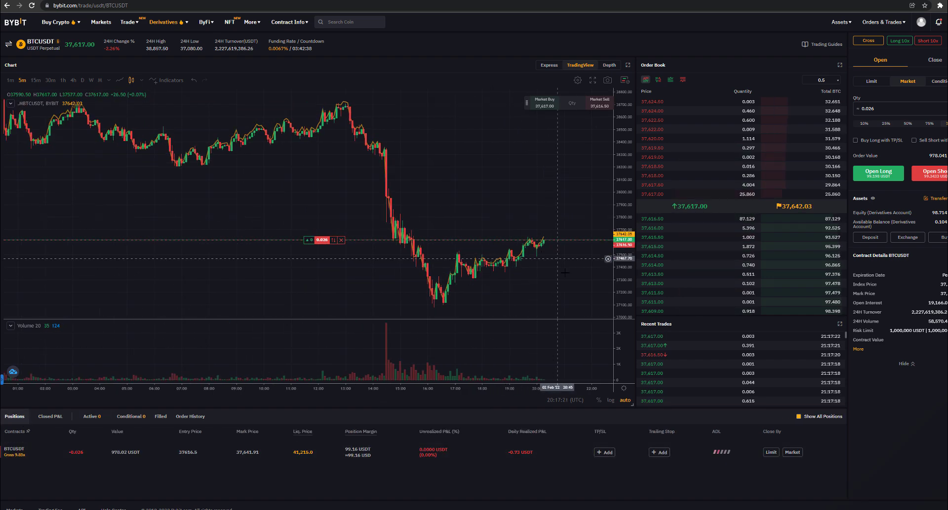
{"action": "left_click_drag", "start_coordinate": [555, 269], "coordinate": [530, 269]}
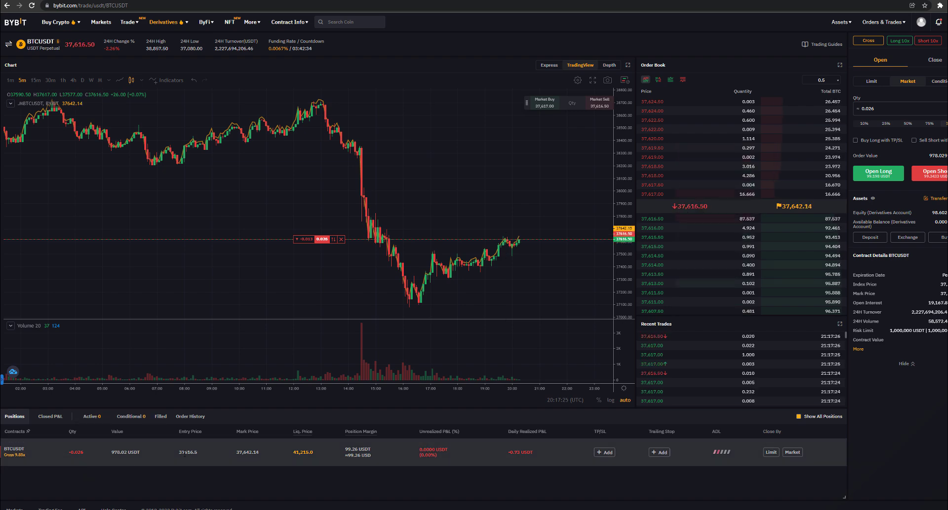
{"action": "left_click_drag", "start_coordinate": [179, 451], "coordinate": [191, 452]}
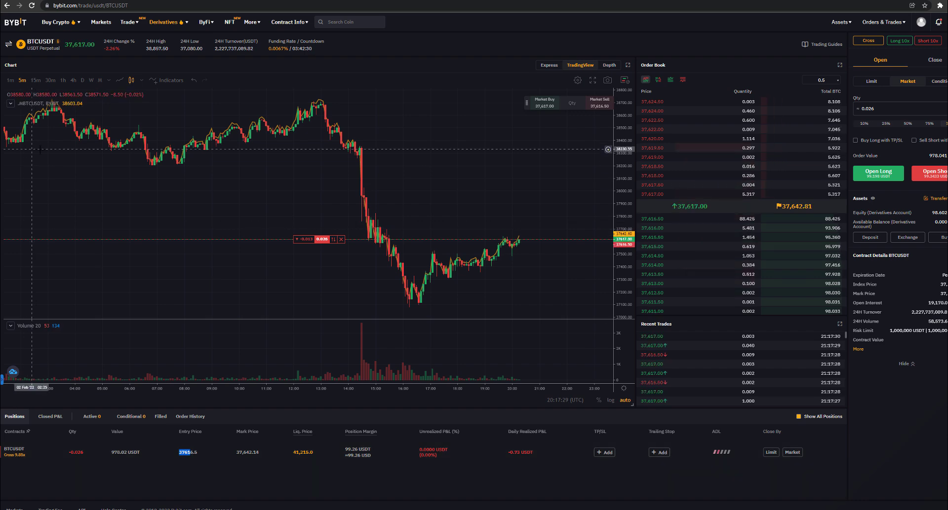
{"action": "left_click_drag", "start_coordinate": [206, 229], "coordinate": [176, 227]}
{"action": "left_click_drag", "start_coordinate": [175, 188], "coordinate": [172, 152]}
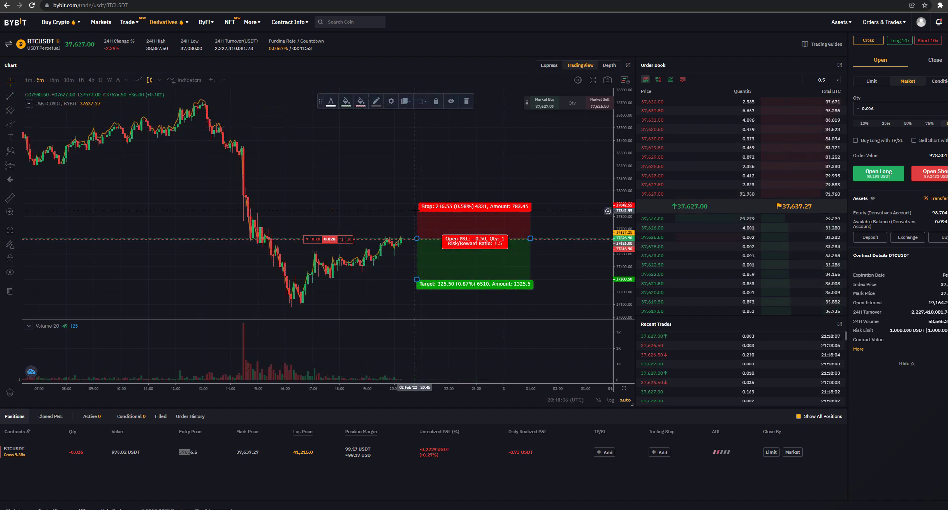
- Move the short position drawing so that it starts at the latest candle, and select it
{"action": "left_click_drag", "start_coordinate": [382, 214], "coordinate": [394, 217]}
{"action": "left_click_drag", "start_coordinate": [446, 254], "coordinate": [432, 253]}
{"action": "left_click_drag", "start_coordinate": [369, 205], "coordinate": [327, 198]}
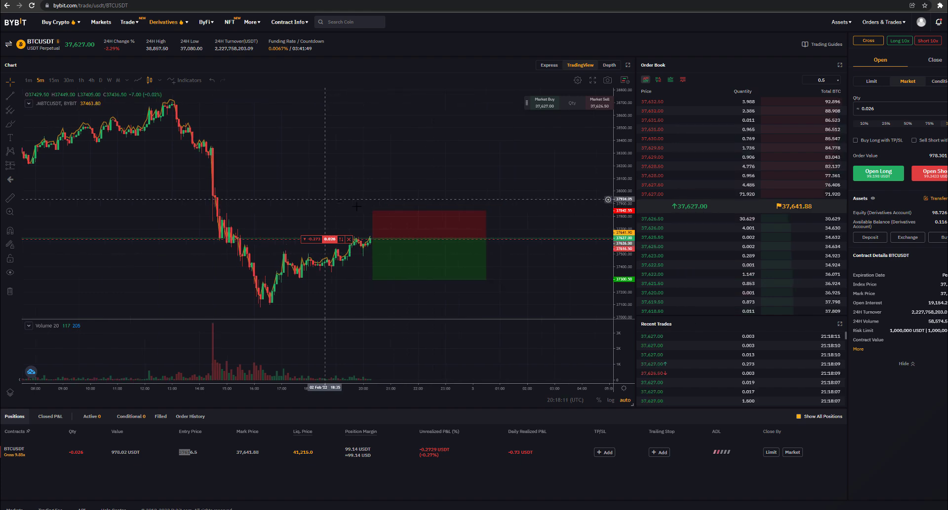
{"action": "left_click", "coordinate": [435, 233]}
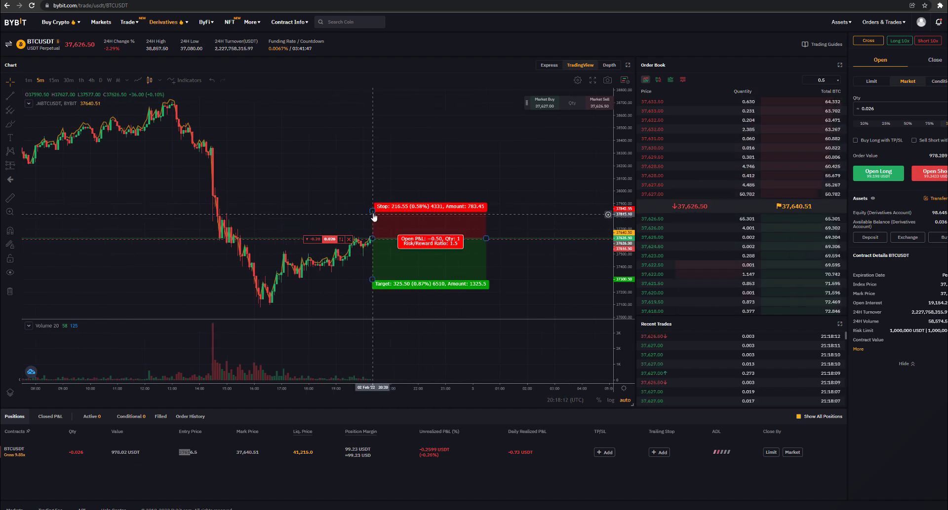
- Adjust the short position drawing's stop to about 37,815 and its target to about 37,342
{"action": "left_click_drag", "start_coordinate": [372, 211], "coordinate": [372, 215]}
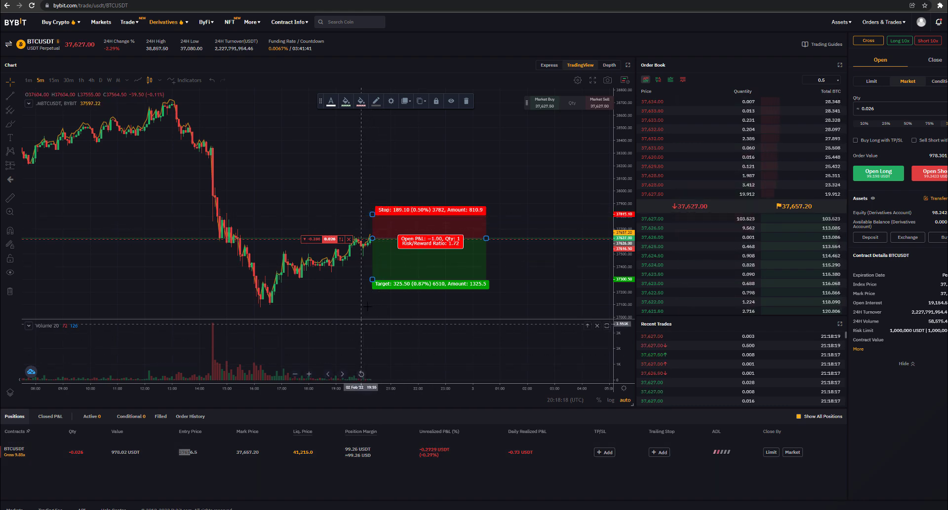
{"action": "left_click_drag", "start_coordinate": [373, 281], "coordinate": [371, 274]}
{"action": "left_click", "coordinate": [451, 291]}
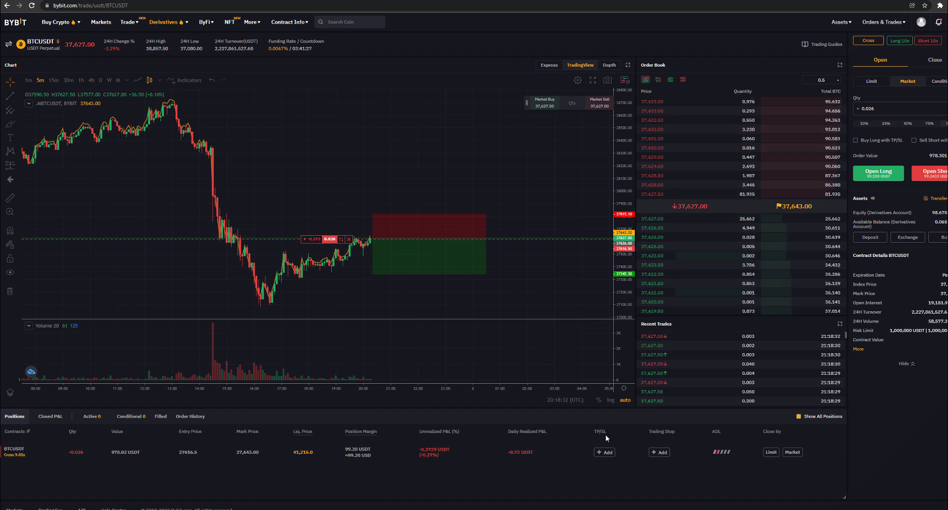
- Add a stop loss at 37815 USDT to the open BTCUSDT short position
{"action": "left_click", "coordinate": [602, 455]}
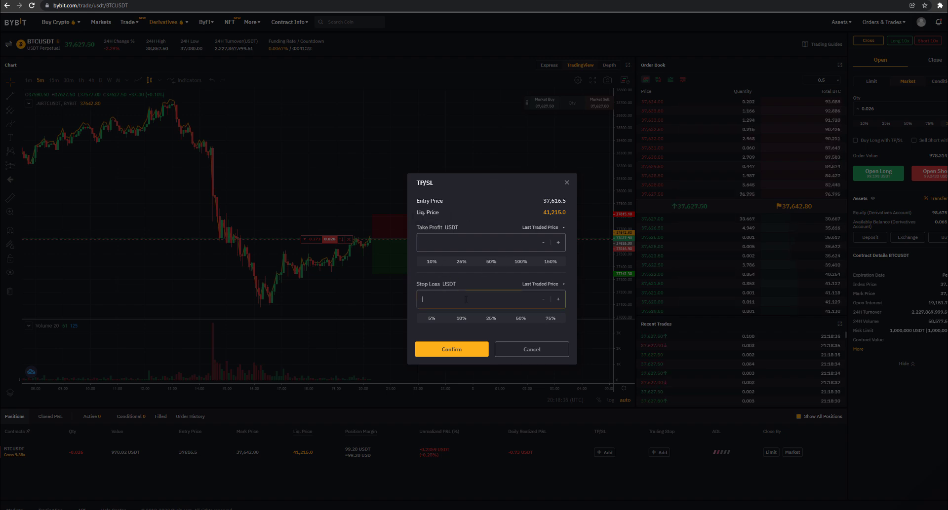
{"action": "type", "text": "37815"}
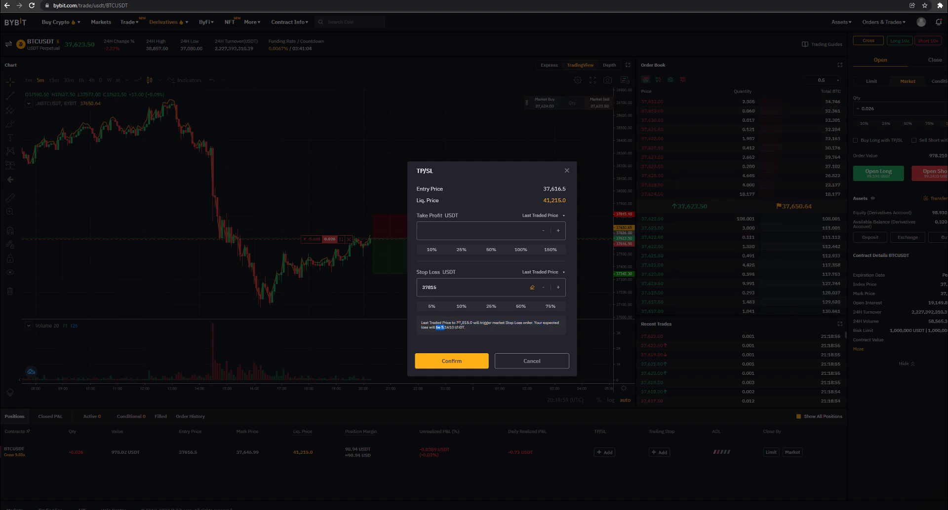
{"action": "left_click", "coordinate": [444, 363]}
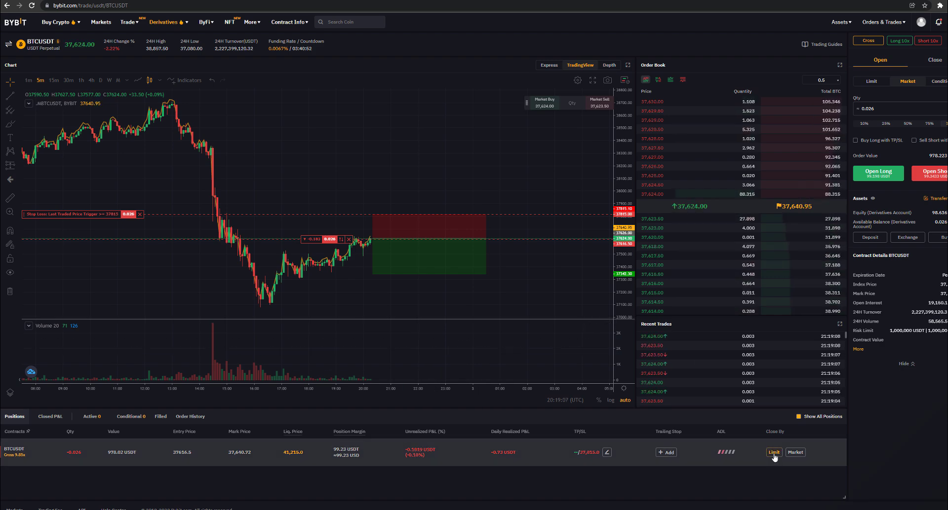
- Submit a limit close order for the 0.026 BTC short position at 37342 USDT
{"action": "left_click", "coordinate": [773, 453]}
{"action": "left_click_drag", "start_coordinate": [446, 188], "coordinate": [273, 175]}
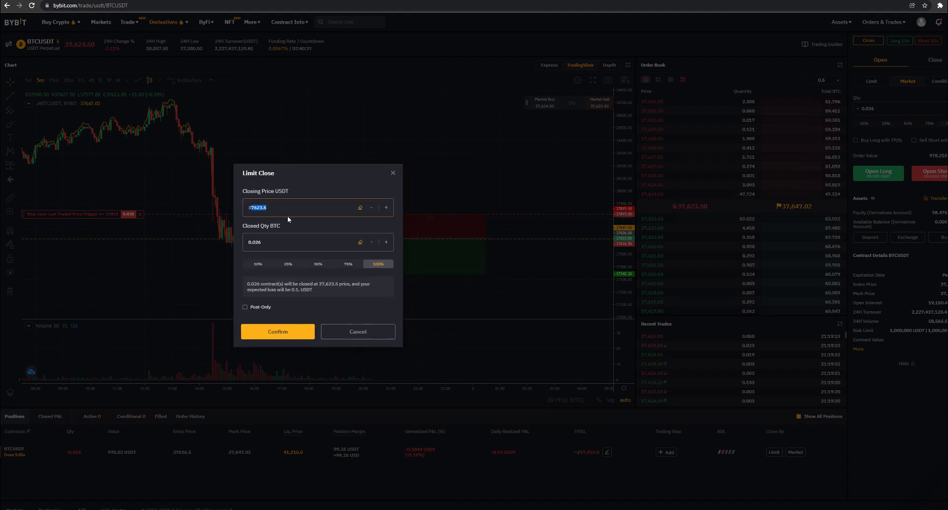
{"action": "type", "text": "7342"}
{"action": "triple_click", "coordinate": [317, 292]}
{"action": "left_click", "coordinate": [277, 332]}
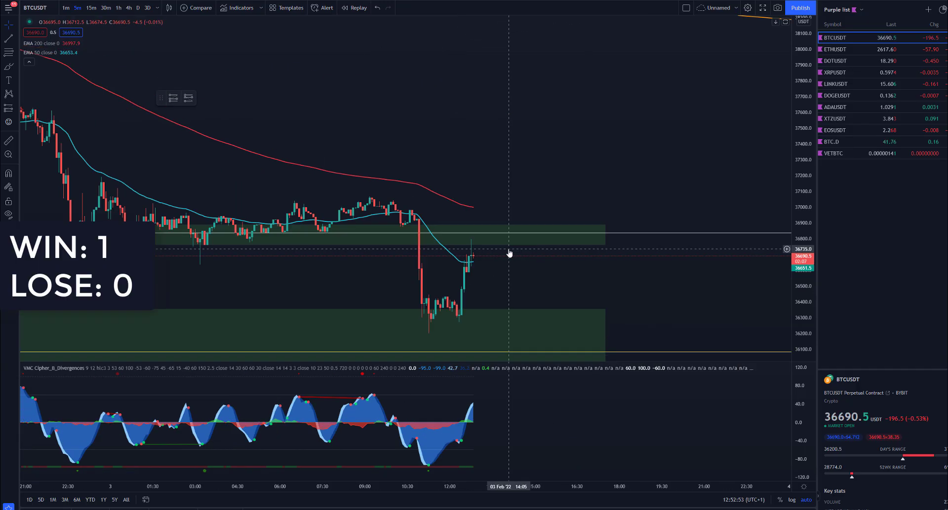
- Examine the 5-minute BTCUSDT price action against the two EMAs, the green zones and the divergence oscillator
{"action": "left_click_drag", "start_coordinate": [527, 260], "coordinate": [567, 271]}
{"action": "scroll", "coordinate": [509, 275], "scroll_direction": "up", "scroll_amount": 2}
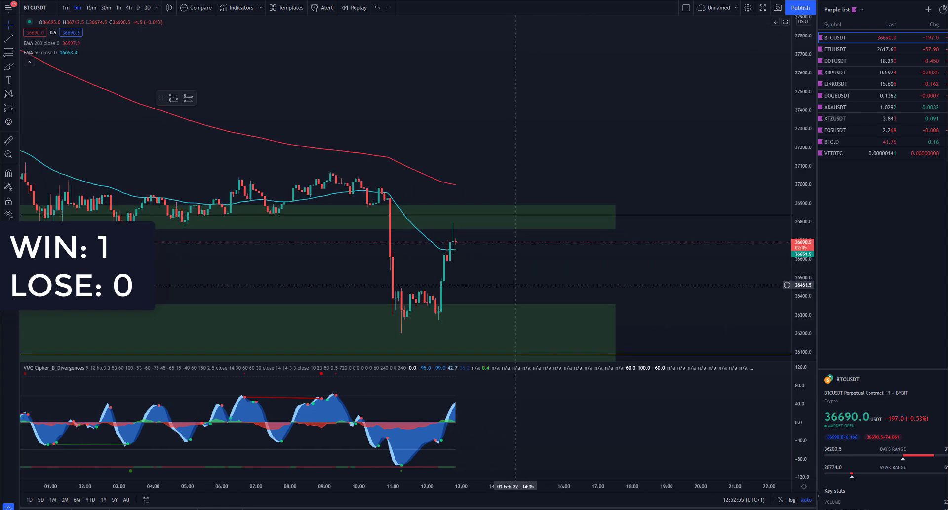
{"action": "left_click_drag", "start_coordinate": [513, 285], "coordinate": [506, 283]}
{"action": "left_click_drag", "start_coordinate": [805, 268], "coordinate": [797, 249]}
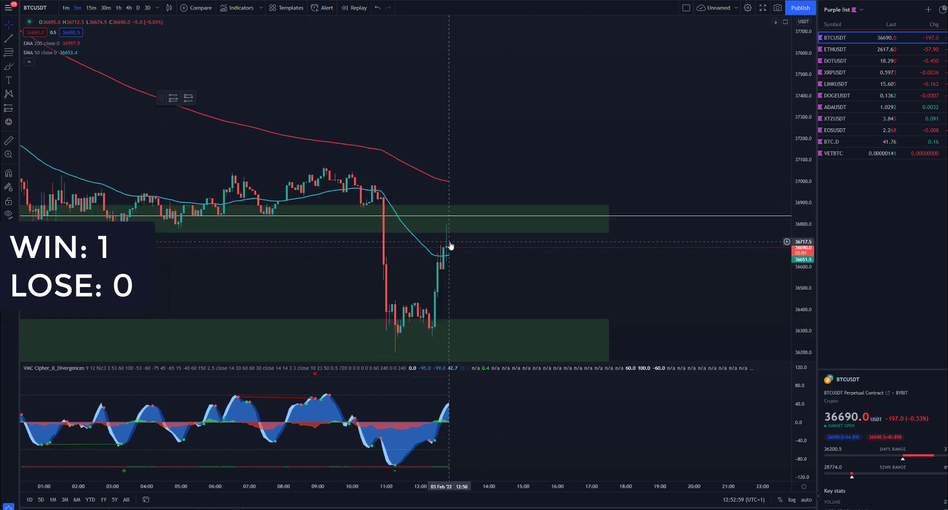
{"action": "scroll", "coordinate": [489, 275], "scroll_direction": "down", "scroll_amount": 3}
{"action": "left_click_drag", "start_coordinate": [313, 115], "coordinate": [287, 138]}
{"action": "scroll", "coordinate": [407, 252], "scroll_direction": "up", "scroll_amount": 4}
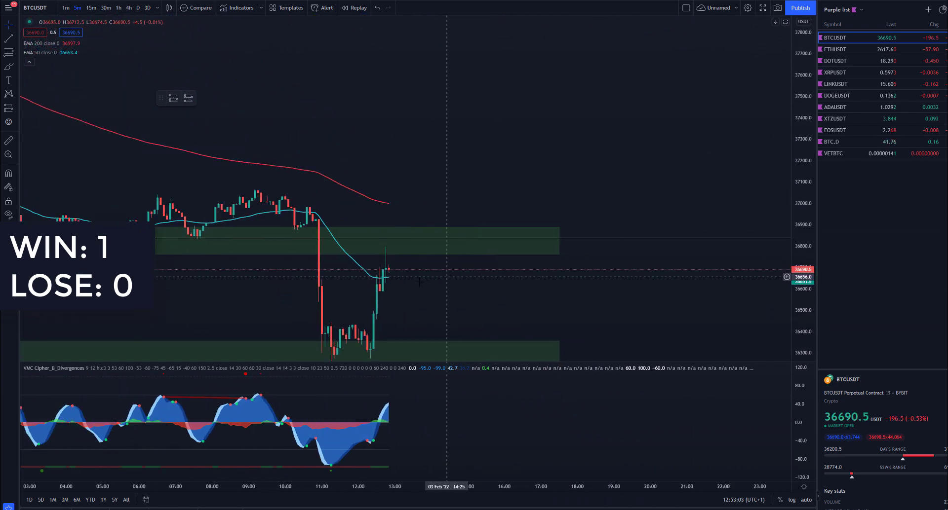
{"action": "left_click_drag", "start_coordinate": [420, 283], "coordinate": [494, 267]}
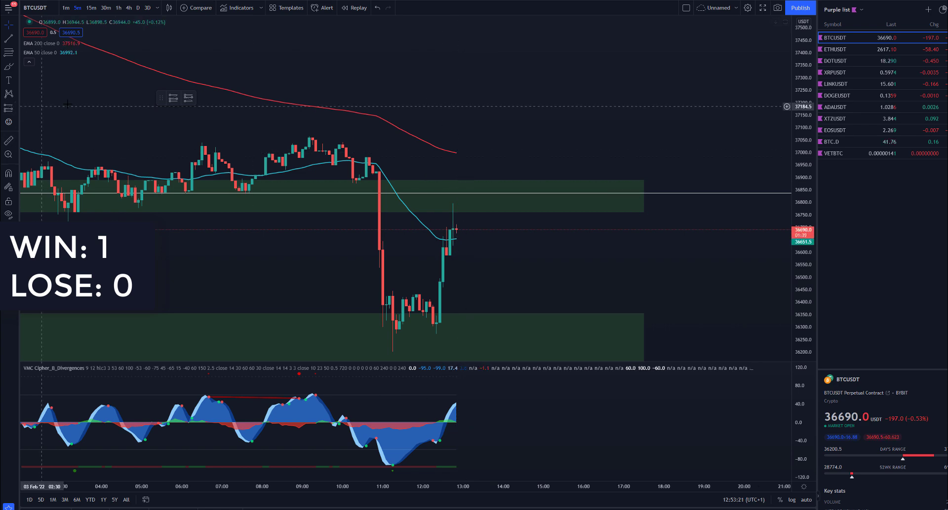
- Place a short position drawing with its entry at 36,655 just ahead of the latest candle and adjust its stop and target
{"action": "left_click", "coordinate": [190, 99]}
{"action": "left_click", "coordinate": [476, 239]}
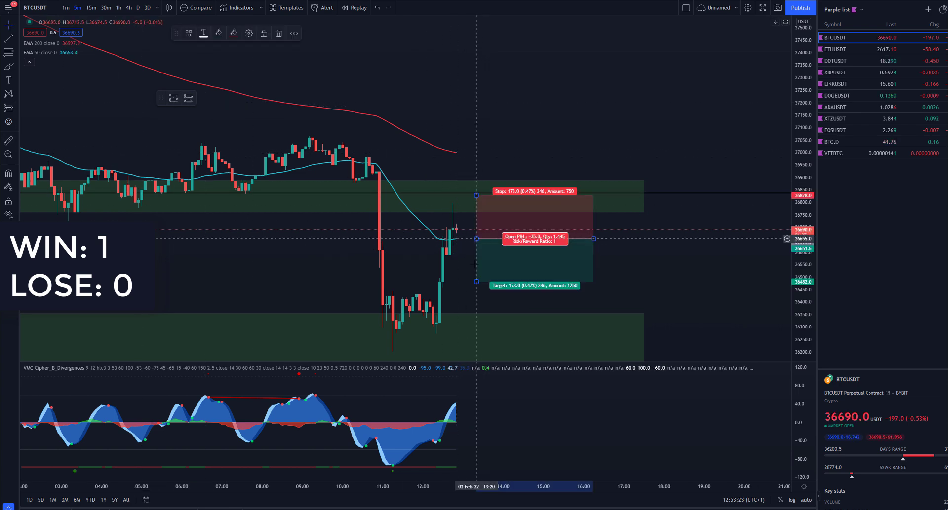
{"action": "left_click_drag", "start_coordinate": [627, 281], "coordinate": [605, 295]}
{"action": "left_click_drag", "start_coordinate": [454, 209], "coordinate": [451, 209]}
{"action": "left_click_drag", "start_coordinate": [454, 295], "coordinate": [434, 282]}
- Draw a rising trend line under the recent candle lows, extending it past the latest candle
{"action": "left_click", "coordinate": [9, 41]}
{"action": "left_click", "coordinate": [342, 317]}
{"action": "left_click", "coordinate": [609, 269]}
- Fine-tune the short position drawing so its stop is at 36,826.5 and its target at 36,398.5
{"action": "left_click_drag", "start_coordinate": [452, 296], "coordinate": [431, 279]}
{"action": "left_click_drag", "start_coordinate": [449, 186], "coordinate": [449, 185]}
{"action": "left_click", "coordinate": [469, 174]}
{"action": "left_click_drag", "start_coordinate": [659, 249], "coordinate": [659, 256]}
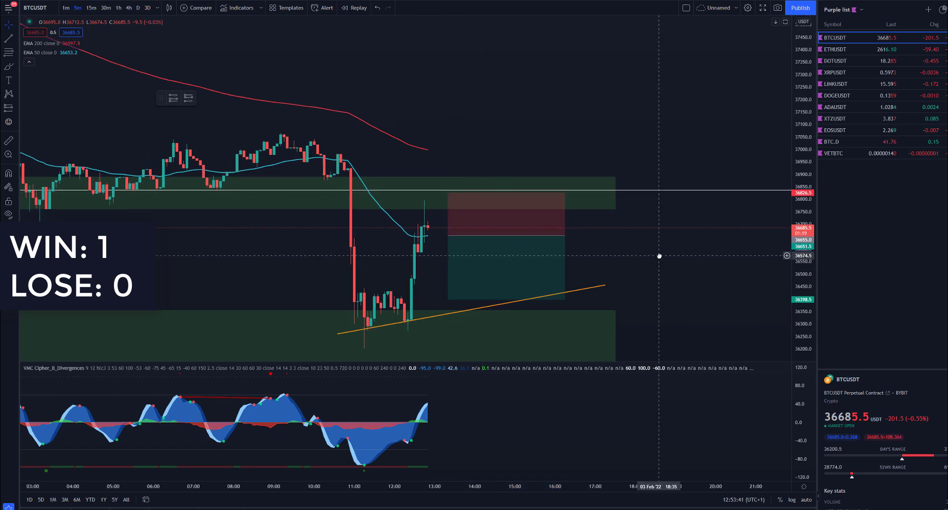
- Review the recent price action and move the short position drawing so that it starts at the latest candle
{"action": "scroll", "coordinate": [274, 252], "scroll_direction": "down", "scroll_amount": 4}
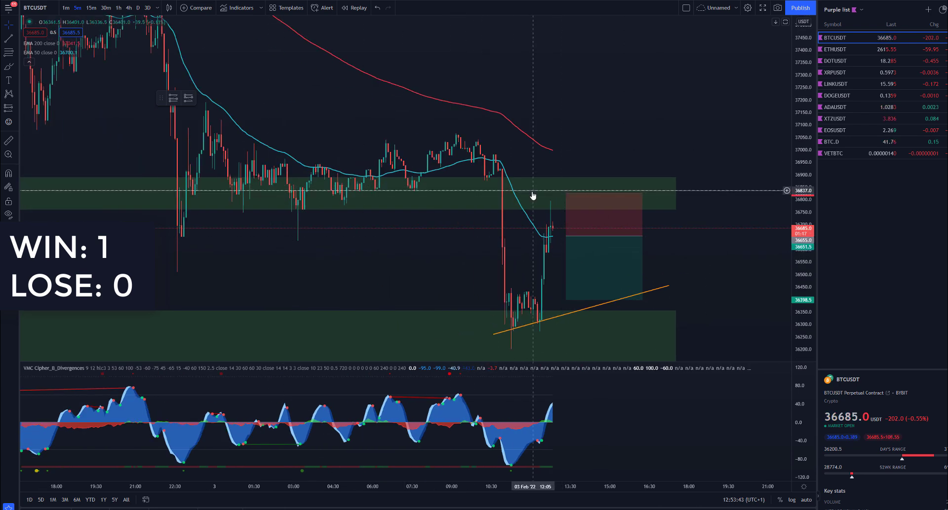
{"action": "left_click_drag", "start_coordinate": [711, 277], "coordinate": [659, 280]}
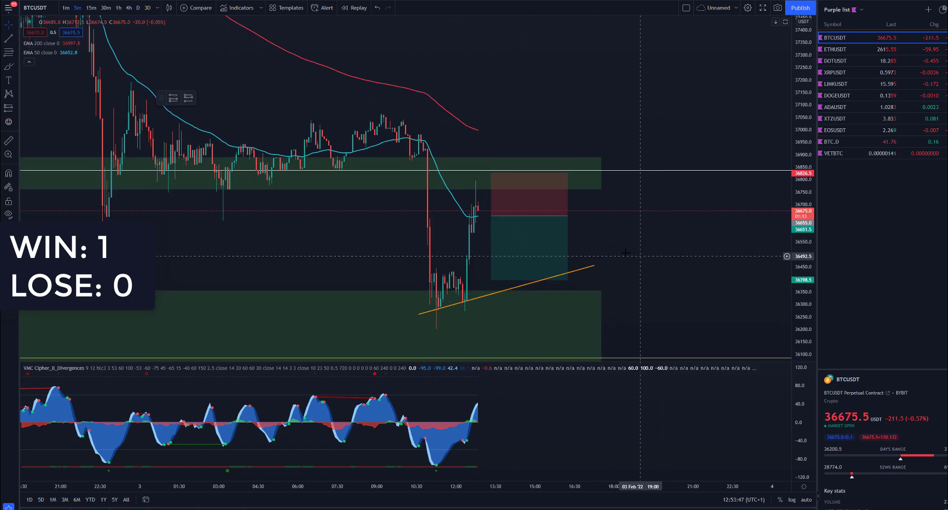
{"action": "scroll", "coordinate": [604, 245], "scroll_direction": "up", "scroll_amount": 4}
{"action": "left_click_drag", "start_coordinate": [607, 246], "coordinate": [724, 233]}
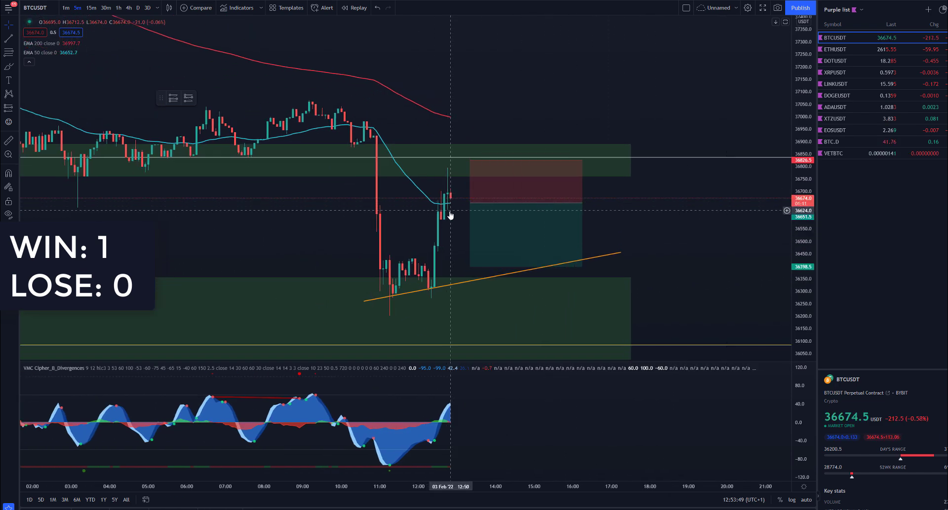
{"action": "left_click_drag", "start_coordinate": [358, 216], "coordinate": [347, 227]}
{"action": "left_click_drag", "start_coordinate": [467, 238], "coordinate": [452, 239]}
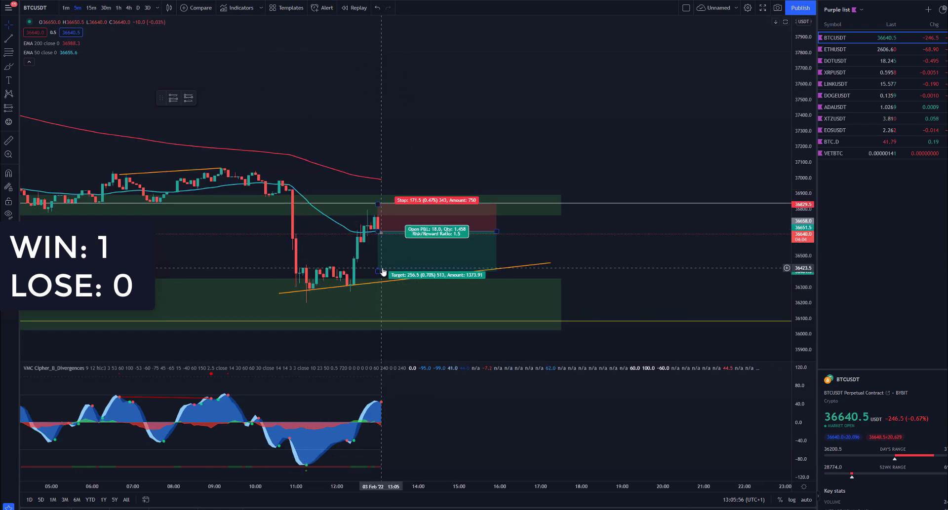
- Shift the short position drawing to an entry of 36,646, with the stop at 36,817.5 and the target at 36,389.5
{"action": "left_click_drag", "start_coordinate": [406, 148], "coordinate": [451, 142]}
{"action": "scroll", "coordinate": [400, 217], "scroll_direction": "up", "scroll_amount": 4}
{"action": "left_click_drag", "start_coordinate": [370, 135], "coordinate": [520, 167]}
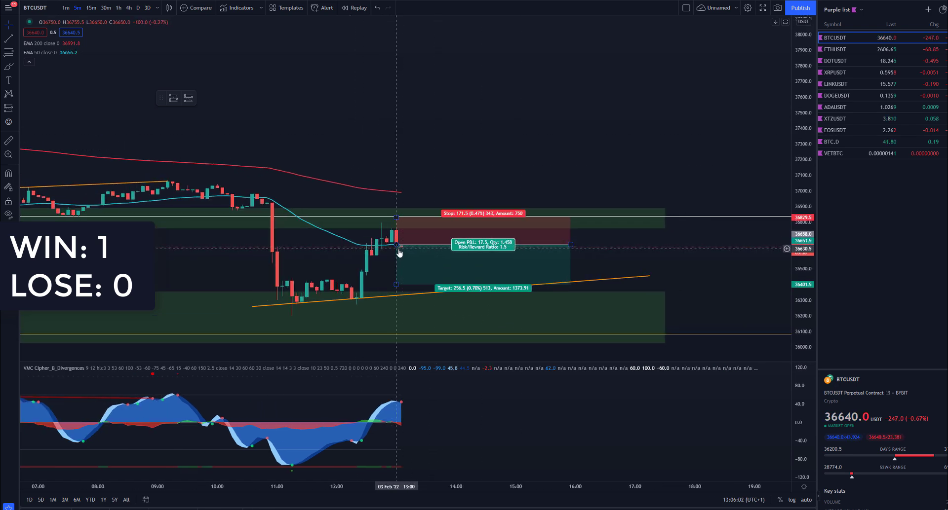
{"action": "left_click_drag", "start_coordinate": [402, 256], "coordinate": [405, 257]}
- Switch to Bybit and place a short position drawing beside the latest BTCUSDT candle with its entry at about 36,639
{"action": "key", "text": "alt+Tab"}
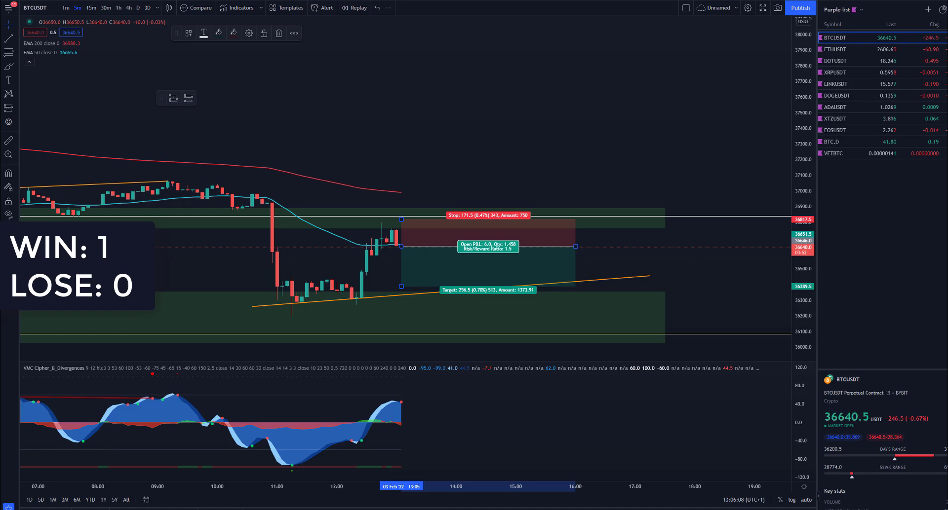
{"action": "key", "text": "alt+Tab"}
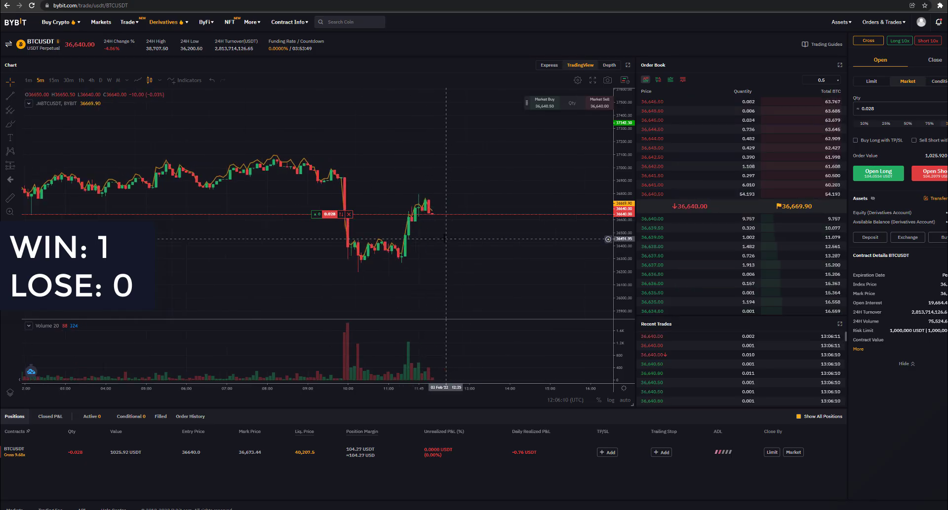
{"action": "scroll", "coordinate": [443, 239], "scroll_direction": "up", "scroll_amount": 3}
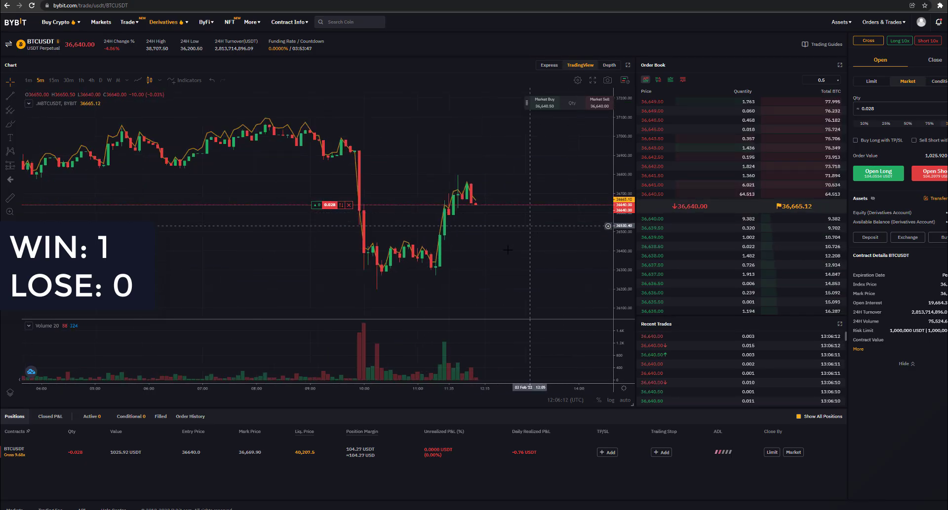
{"action": "left_click_drag", "start_coordinate": [485, 260], "coordinate": [412, 262]}
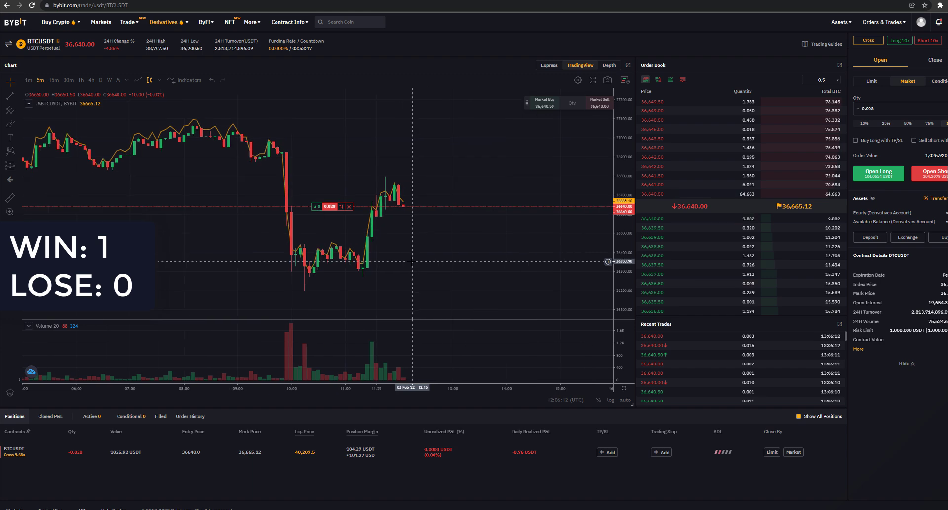
{"action": "left_click", "coordinate": [10, 169]}
{"action": "left_click", "coordinate": [34, 181]}
{"action": "left_click", "coordinate": [407, 206]}
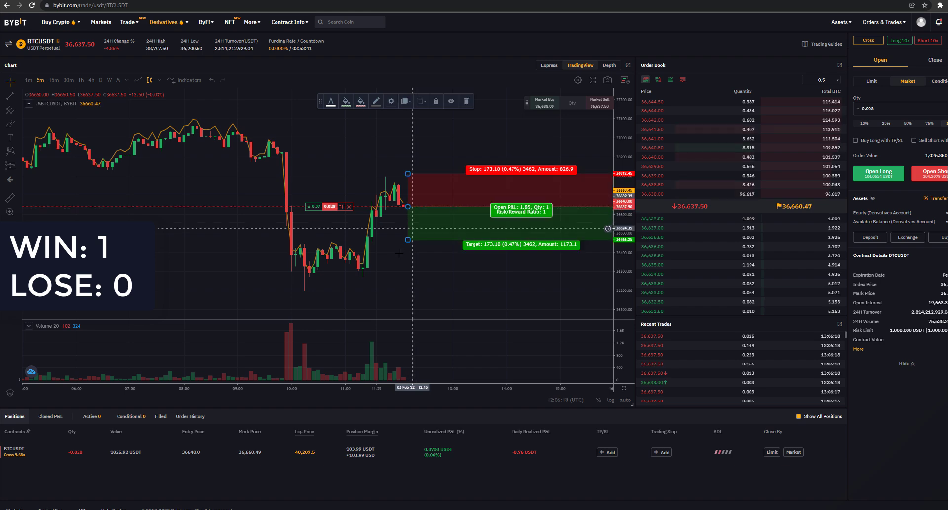
- Adjust the new short position drawing's stop to about 36,820.9 and its target to about 36,367
{"action": "mouse_move", "coordinate": [408, 174]}
{"action": "left_mouse_down"}
{"action": "mouse_move", "coordinate": [409, 182]}
{"action": "mouse_move", "coordinate": [409, 172]}
{"action": "left_mouse_up"}
{"action": "left_click_drag", "start_coordinate": [408, 240], "coordinate": [304, 309]}
{"action": "left_click", "coordinate": [278, 282]}
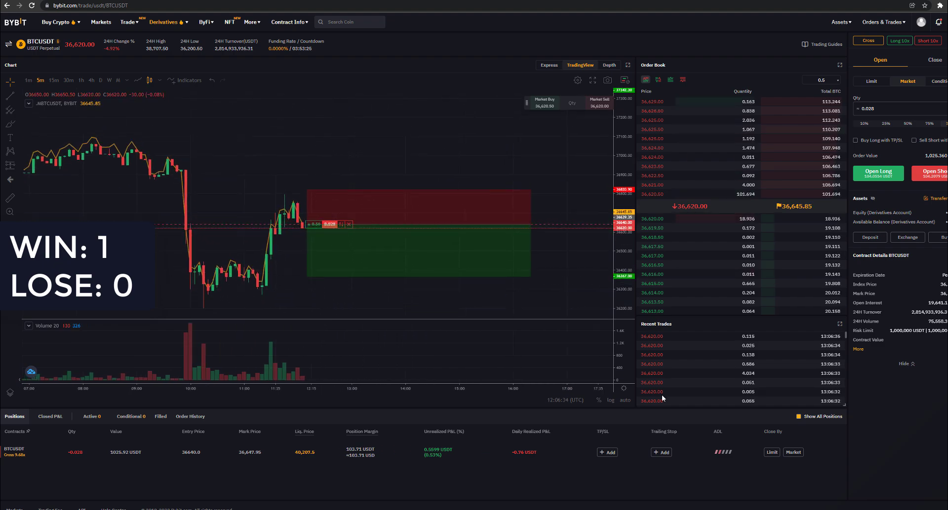
- Add a stop loss at 36820 USDT to the open 0.028 BTC short position
{"action": "left_click", "coordinate": [609, 453]}
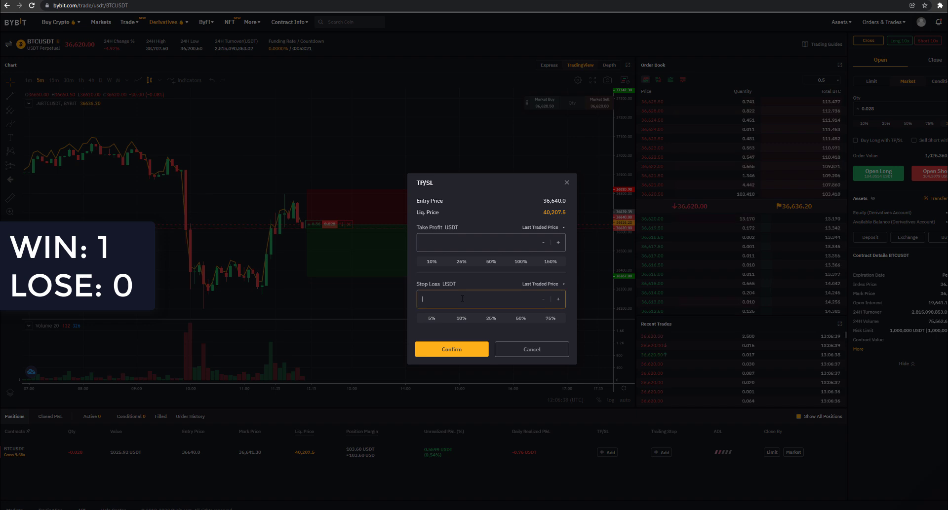
{"action": "type", "text": "36"}
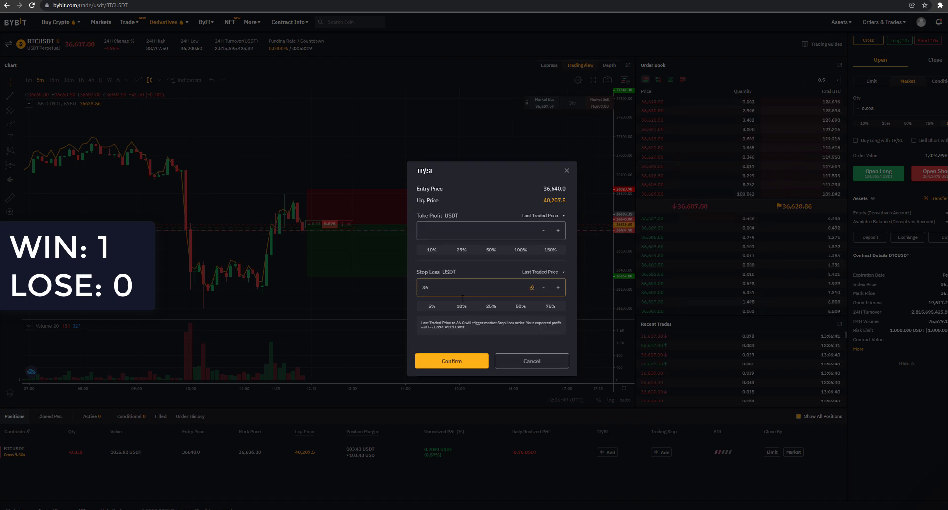
{"action": "type", "text": "820"}
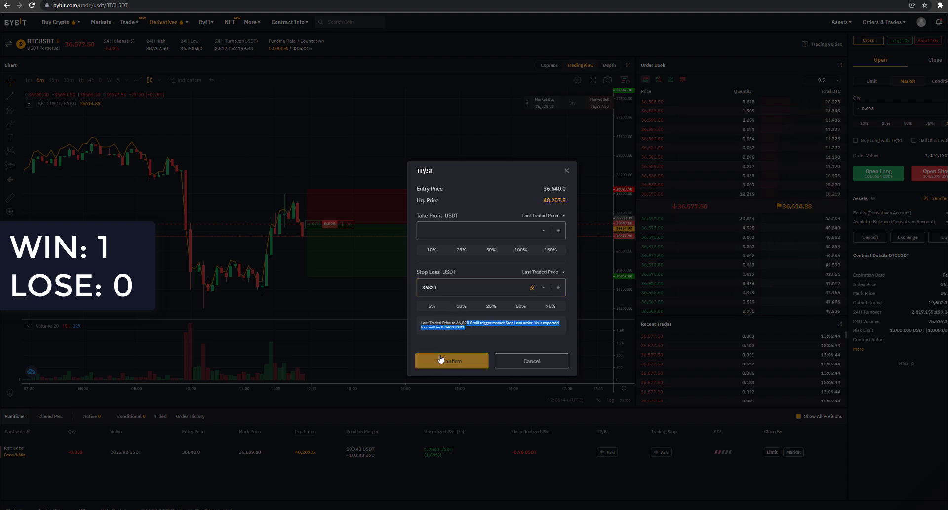
{"action": "left_click", "coordinate": [451, 361]}
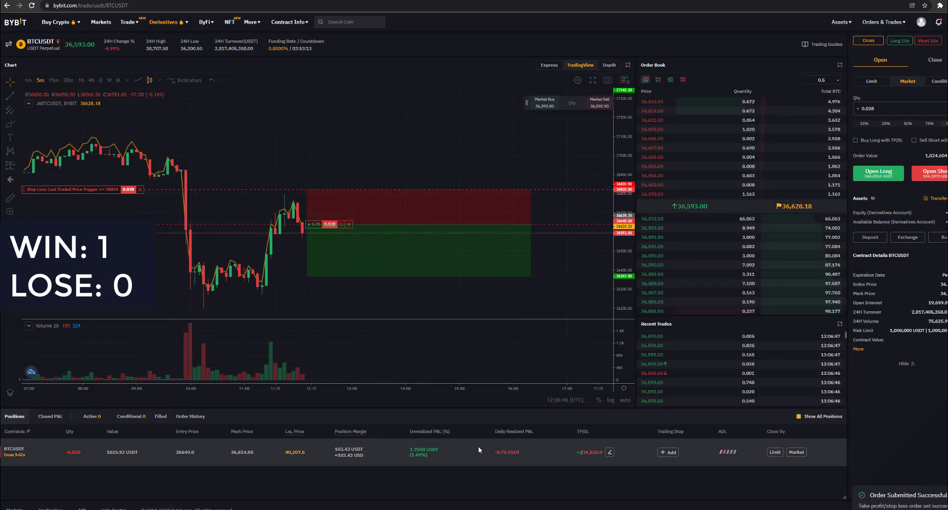
- Submit a limit close order for the full 0.028 BTC short position at 36367 USDT
{"action": "left_click", "coordinate": [774, 453]}
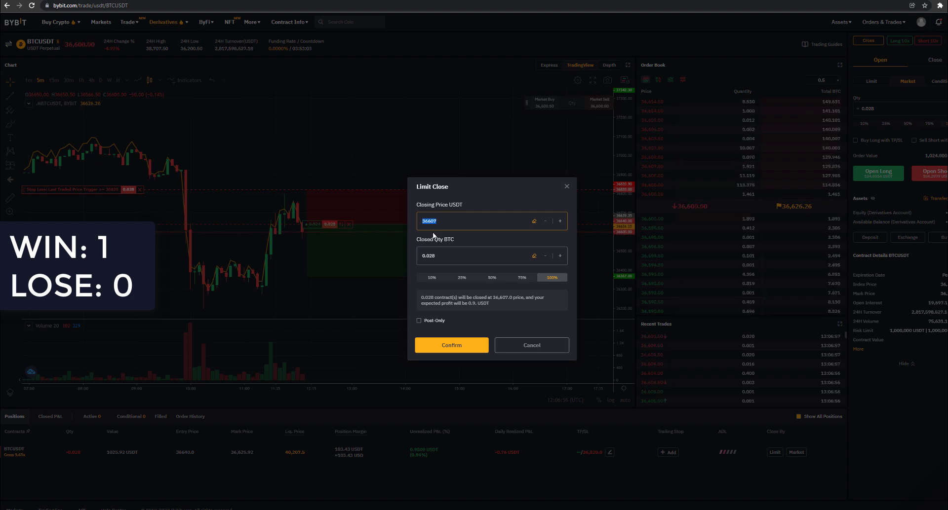
{"action": "type", "text": "36367"}
{"action": "left_click", "coordinate": [459, 346]}
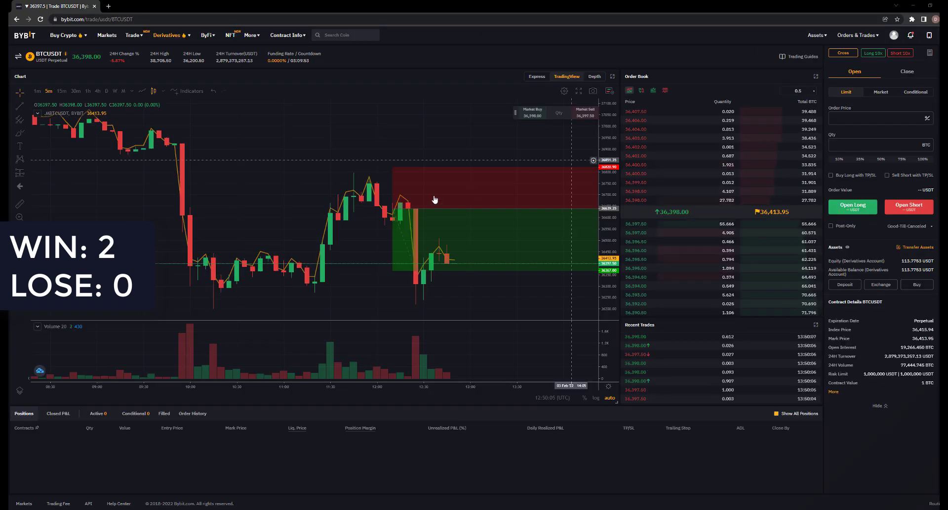
- Compare the latest candles with the short position drawing's entry, stop and target on the Bybit chart
{"action": "left_click", "coordinate": [423, 201]}
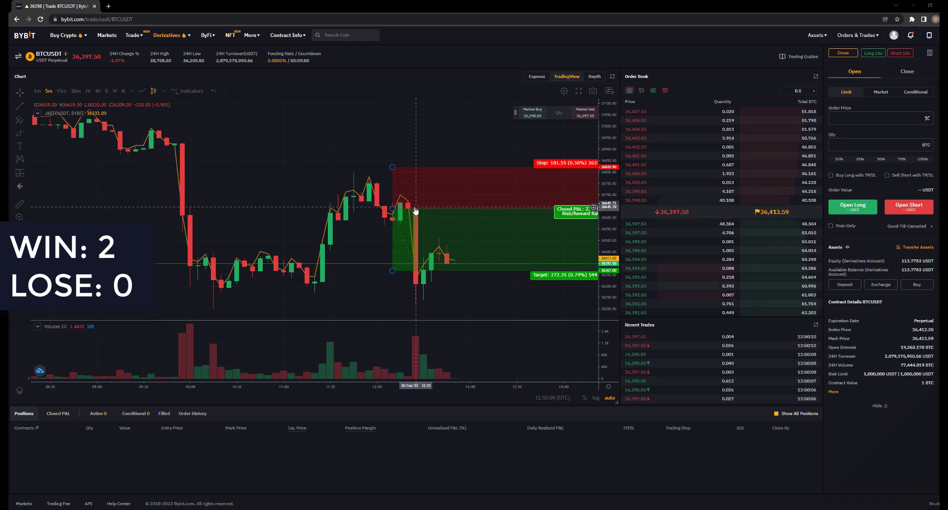
{"action": "left_click", "coordinate": [389, 277]}
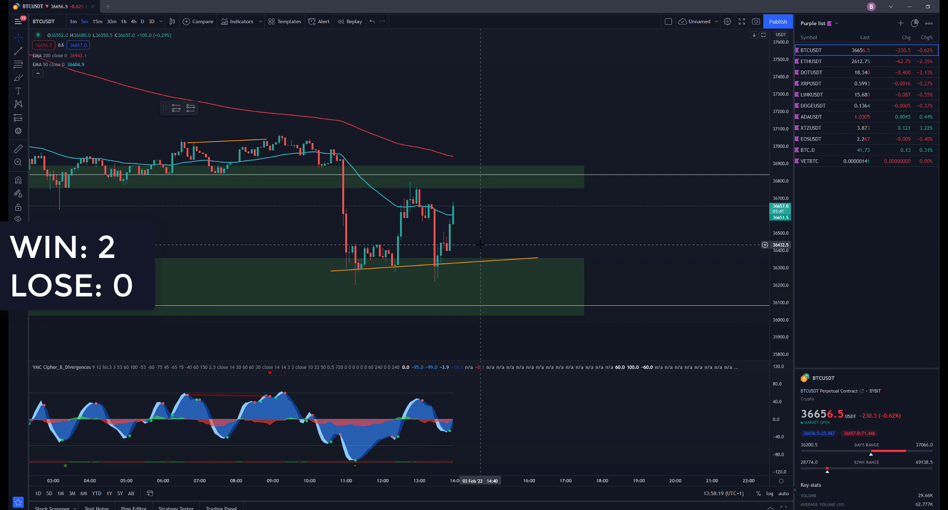
- Sketch brush arcs over the upper green zone ahead of price and over the recent swing high
{"action": "left_click", "coordinate": [18, 78]}
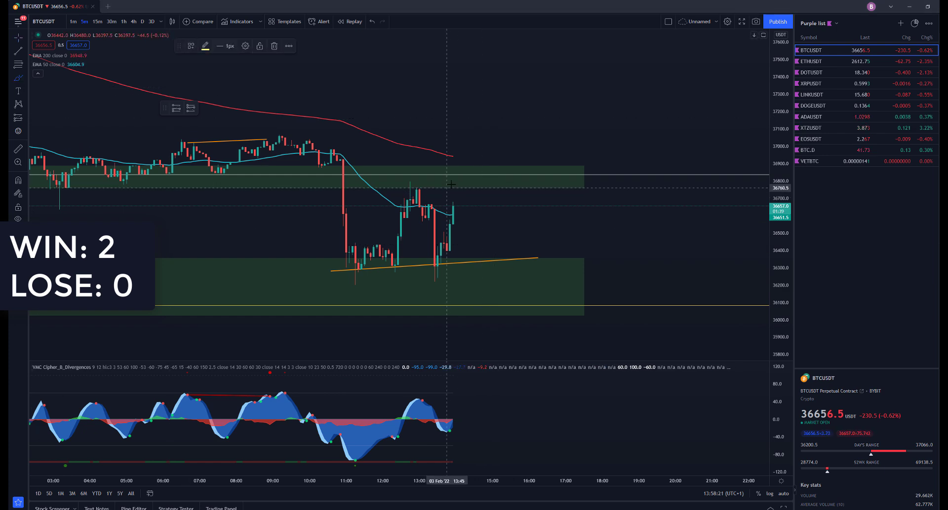
{"action": "mouse_move", "coordinate": [446, 187]}
{"action": "left_mouse_down"}
{"action": "mouse_move", "coordinate": [503, 181]}
{"action": "mouse_move", "coordinate": [478, 176]}
{"action": "mouse_move", "coordinate": [452, 184]}
{"action": "mouse_move", "coordinate": [498, 182]}
{"action": "left_mouse_up"}
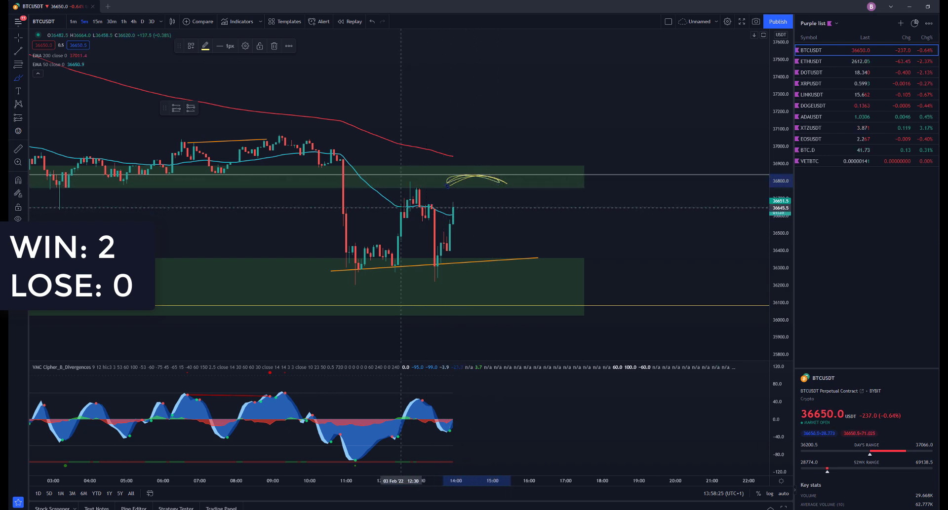
{"action": "mouse_move", "coordinate": [402, 209]}
{"action": "left_mouse_down"}
{"action": "mouse_move", "coordinate": [419, 194]}
{"action": "mouse_move", "coordinate": [432, 205]}
{"action": "left_mouse_up"}
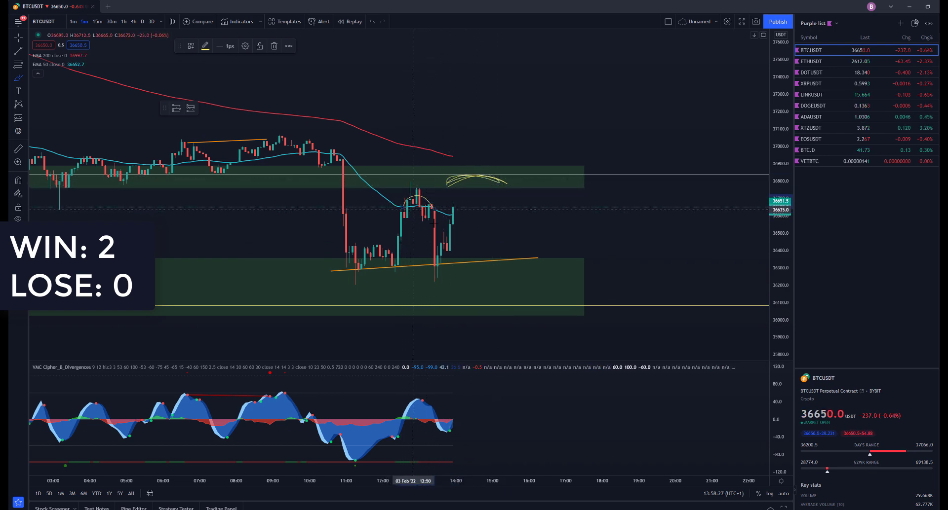
- Circle the latest oscillator peak, mark the zero line ahead, and sketch possible price paths turning down from the current candle
{"action": "left_click_drag", "start_coordinate": [417, 395], "coordinate": [422, 404]}
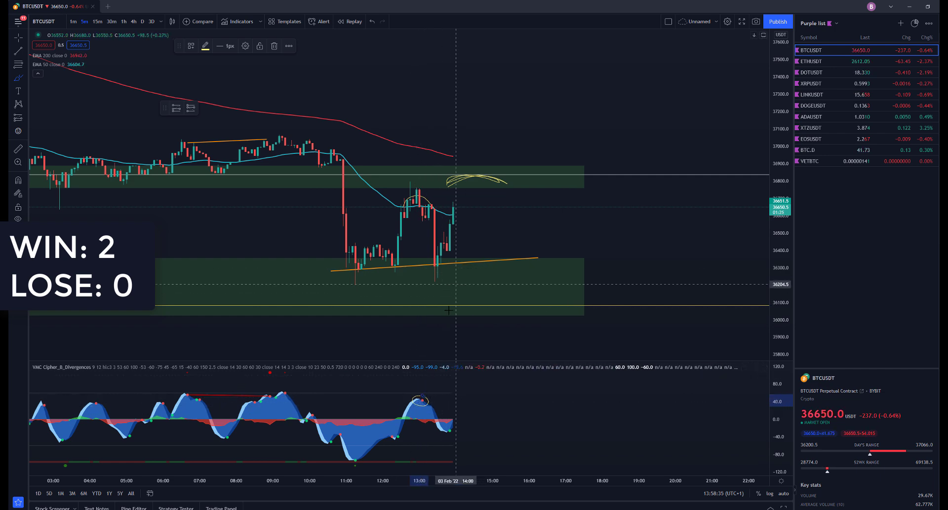
{"action": "left_click_drag", "start_coordinate": [449, 420], "coordinate": [474, 421]}
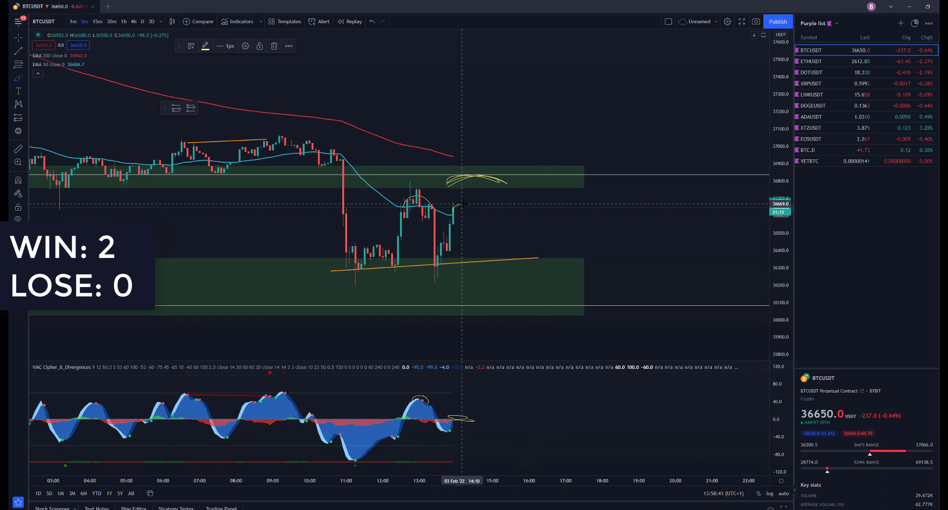
{"action": "left_click_drag", "start_coordinate": [464, 204], "coordinate": [471, 209]}
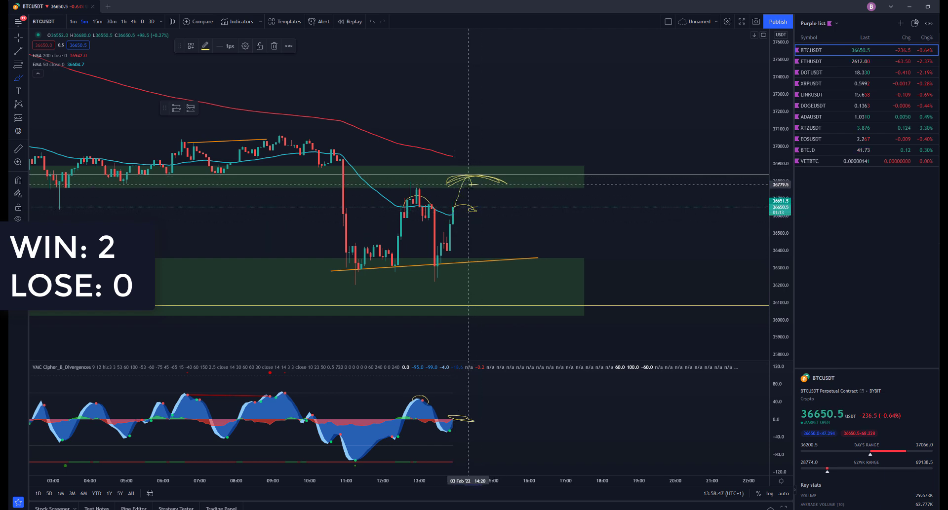
{"action": "left_click", "coordinate": [25, 119]}
{"action": "left_click", "coordinate": [42, 118]}
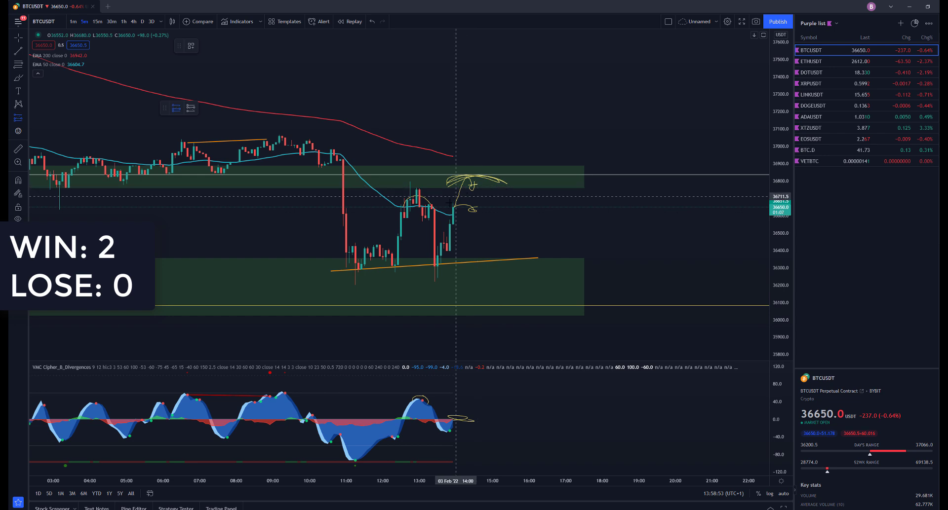
{"action": "left_click", "coordinate": [472, 179]}
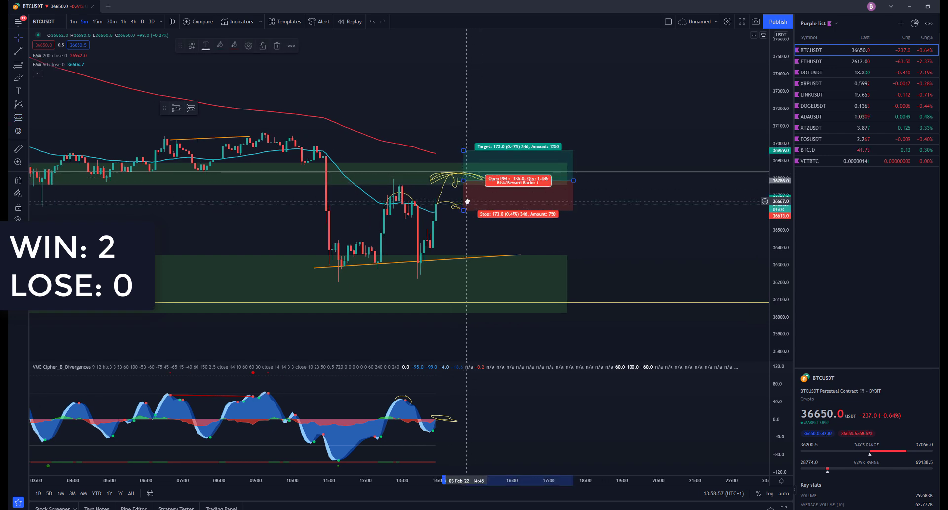
{"action": "key", "text": "Delete"}
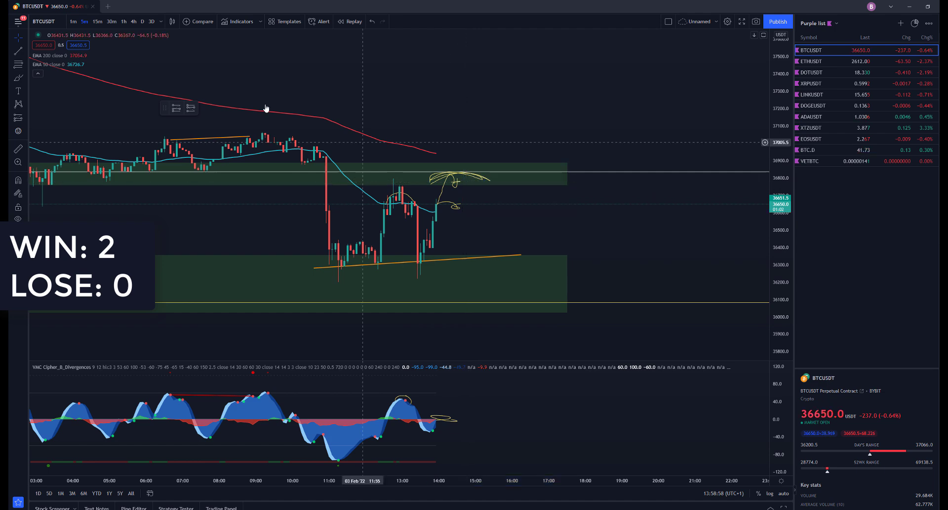
- Plan two short positions: one with entry 36779.5 and stop 36894.5, another with entry 36624, stop 36690 and target 36488
{"action": "left_click", "coordinate": [190, 108]}
{"action": "left_click", "coordinate": [463, 182]}
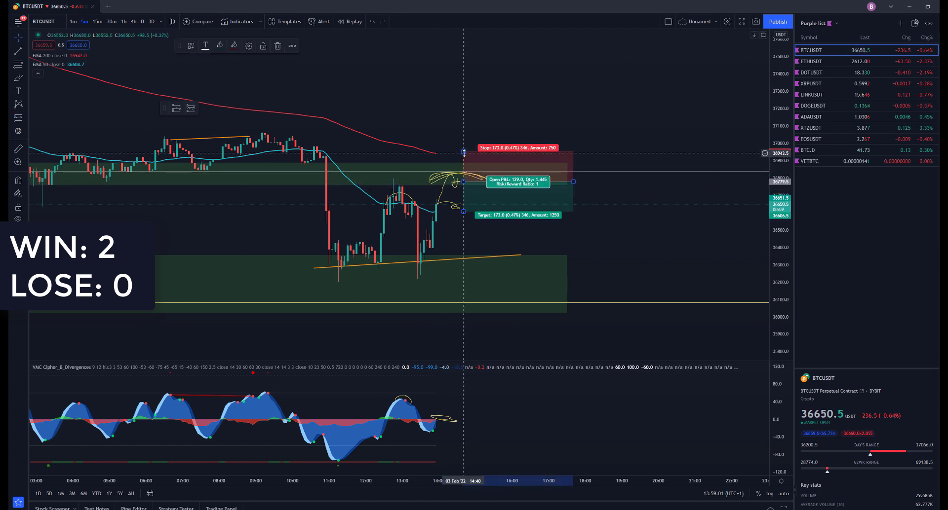
{"action": "left_click_drag", "start_coordinate": [463, 151], "coordinate": [464, 161]}
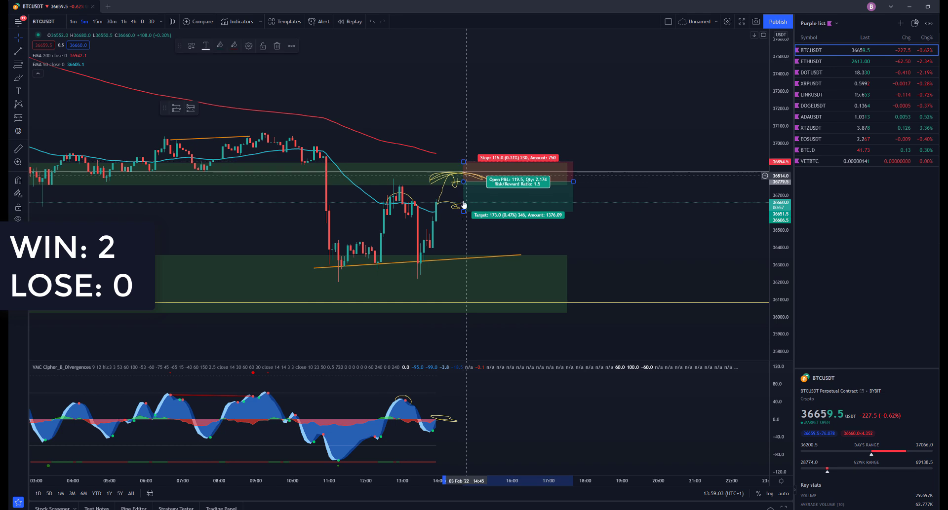
{"action": "left_click", "coordinate": [469, 226]}
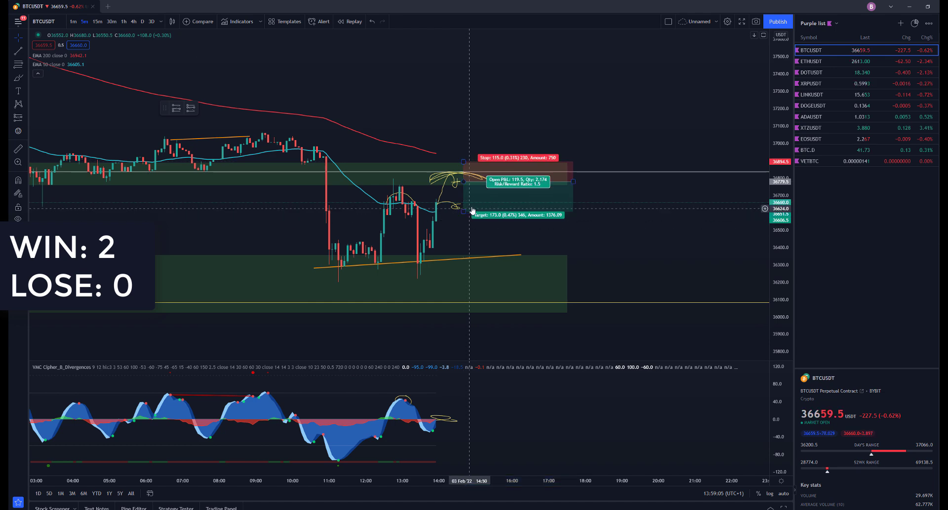
{"action": "mouse_move", "coordinate": [471, 188]}
{"action": "left_mouse_down"}
{"action": "mouse_move", "coordinate": [462, 207]}
{"action": "mouse_move", "coordinate": [461, 198]}
{"action": "left_mouse_up"}
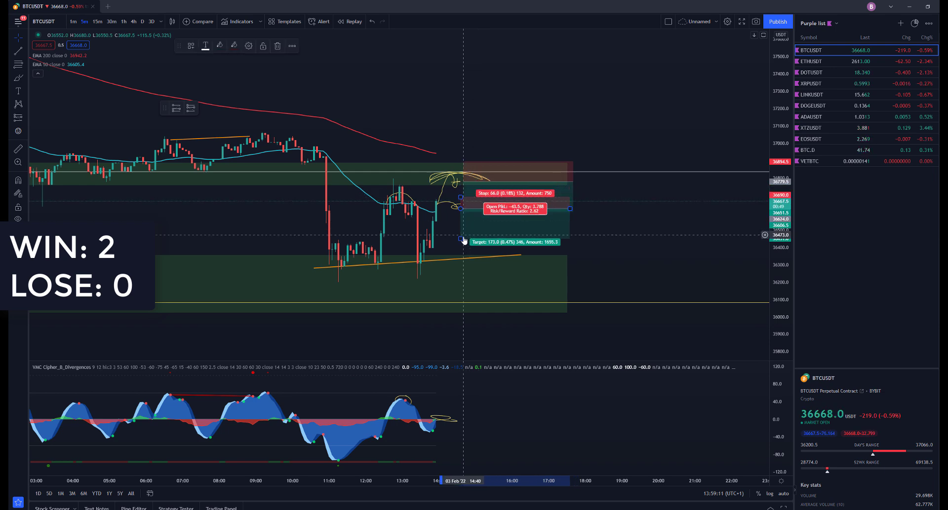
{"action": "left_click_drag", "start_coordinate": [460, 238], "coordinate": [460, 232]}
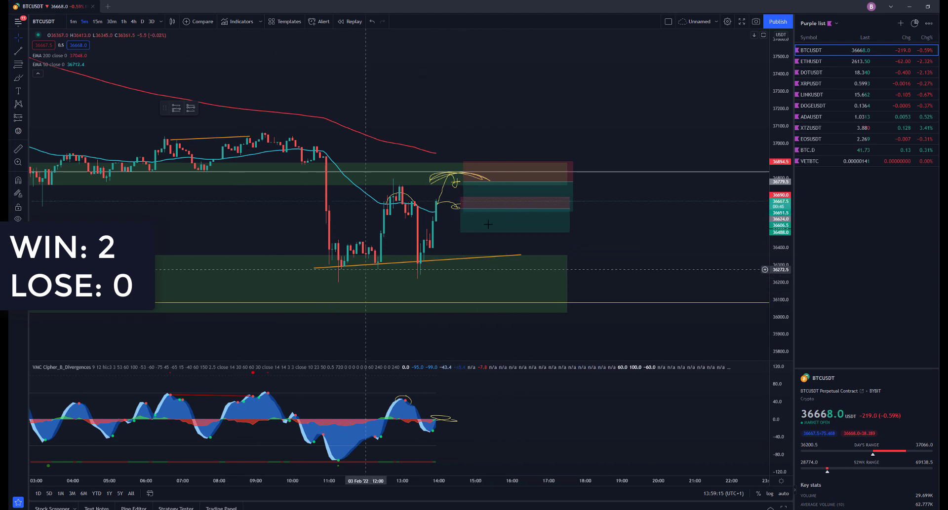
- Adjust the far end of the rising orange trend line under the recent lows, shortening it slightly
{"action": "left_click_drag", "start_coordinate": [573, 242], "coordinate": [624, 225]}
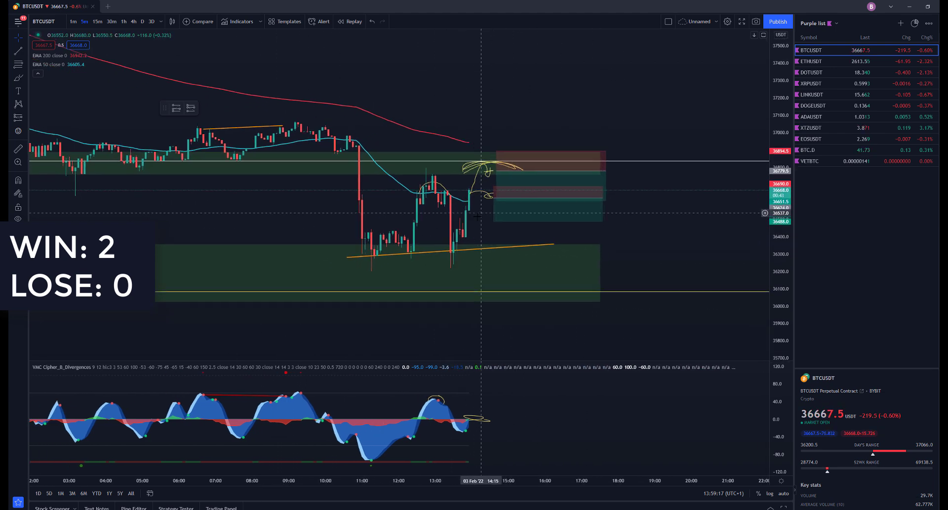
{"action": "left_click_drag", "start_coordinate": [347, 203], "coordinate": [328, 208]}
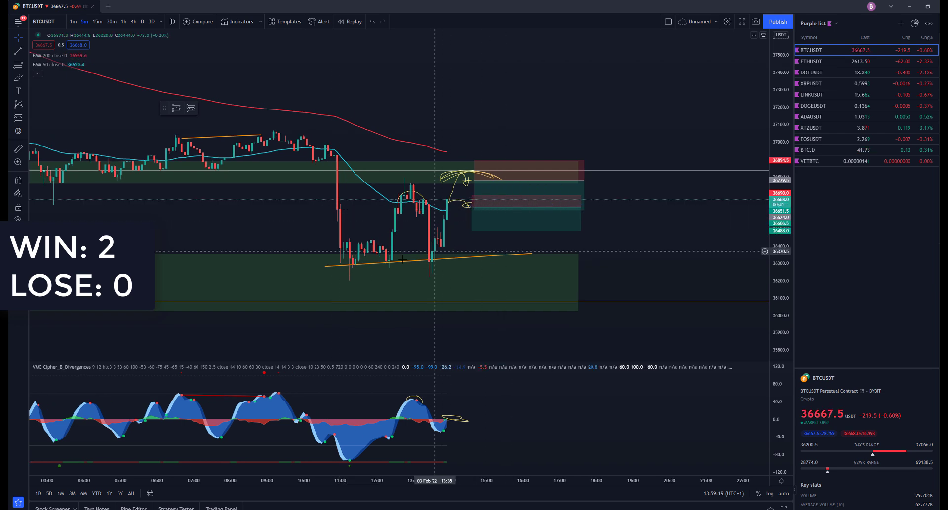
{"action": "left_click", "coordinate": [531, 254]}
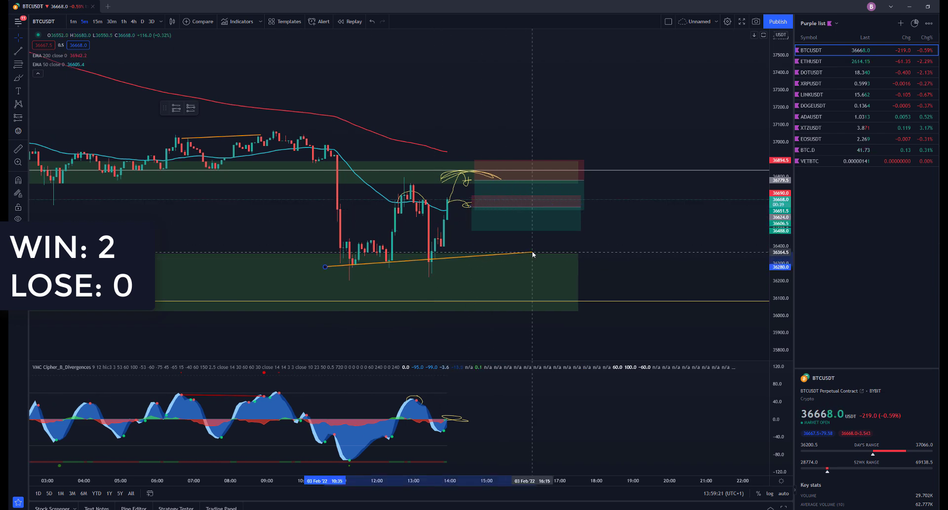
{"action": "left_click_drag", "start_coordinate": [531, 253], "coordinate": [529, 255]}
{"action": "left_click", "coordinate": [465, 250]}
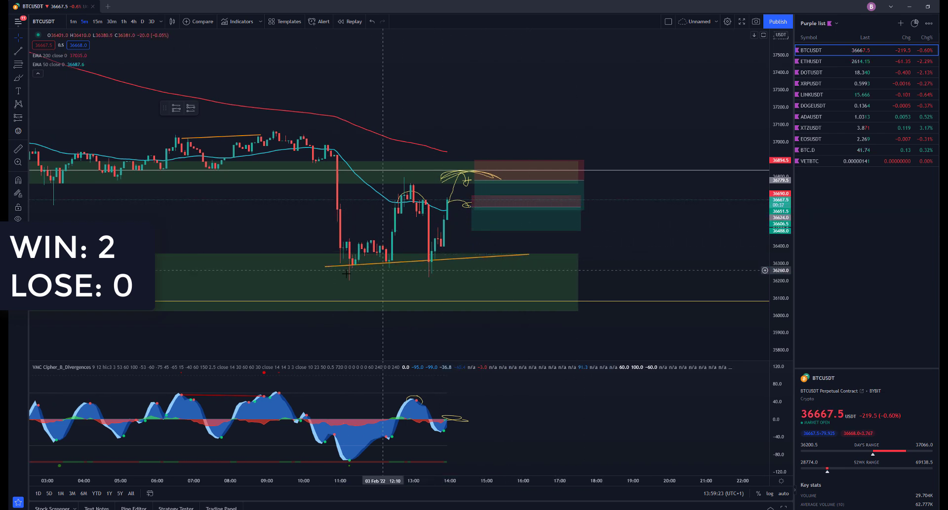
- Examine the latest bounce and its oscillator wave on the 5-minute and 1-minute charts, ending on the 5-minute timeframe
{"action": "scroll", "coordinate": [398, 237], "scroll_direction": "down", "scroll_amount": 3}
{"action": "left_click_drag", "start_coordinate": [416, 167], "coordinate": [372, 175]}
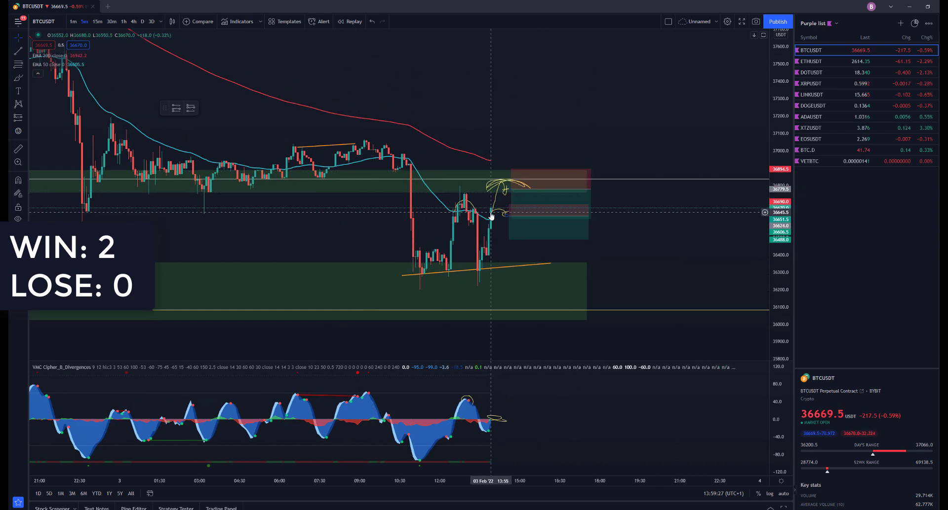
{"action": "scroll", "coordinate": [490, 216], "scroll_direction": "up", "scroll_amount": 2}
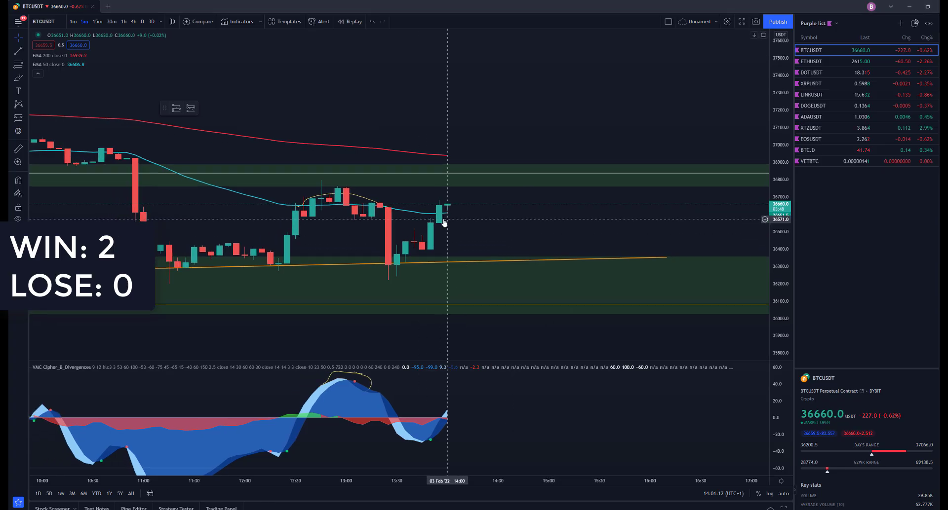
{"action": "scroll", "coordinate": [443, 222], "scroll_direction": "up", "scroll_amount": 3}
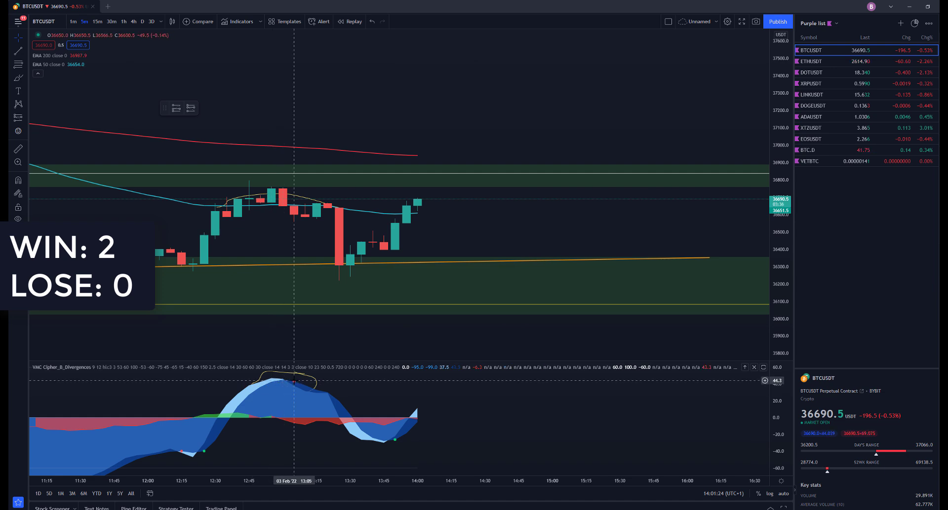
{"action": "left_click", "coordinate": [74, 21]}
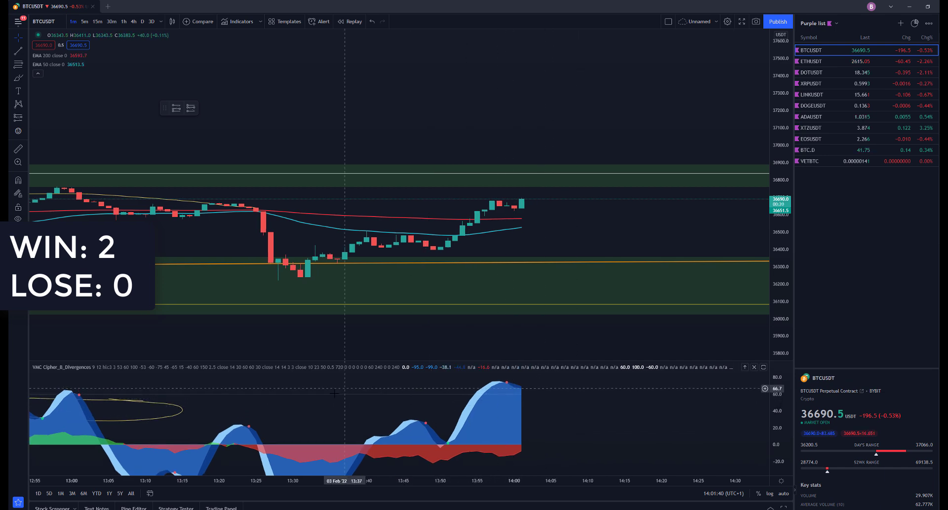
{"action": "left_click_drag", "start_coordinate": [321, 397], "coordinate": [475, 412]}
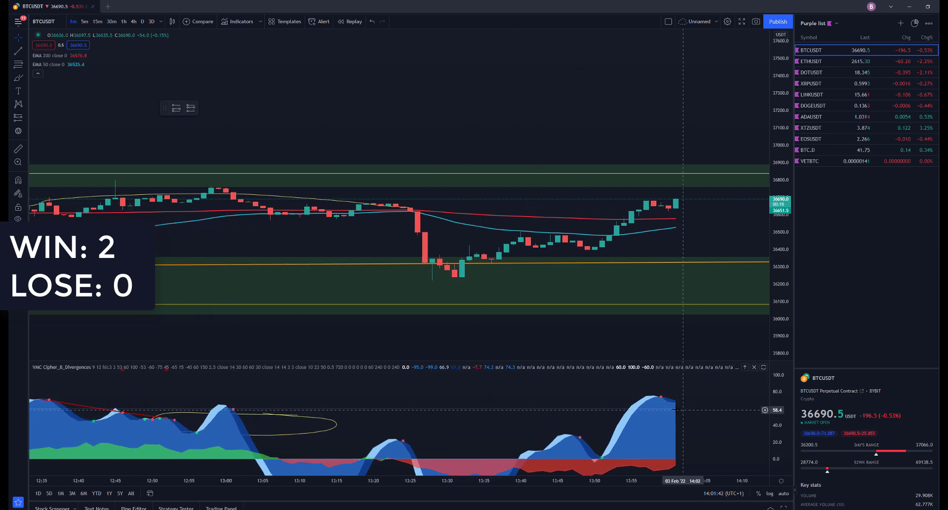
{"action": "left_click_drag", "start_coordinate": [668, 401], "coordinate": [533, 400]}
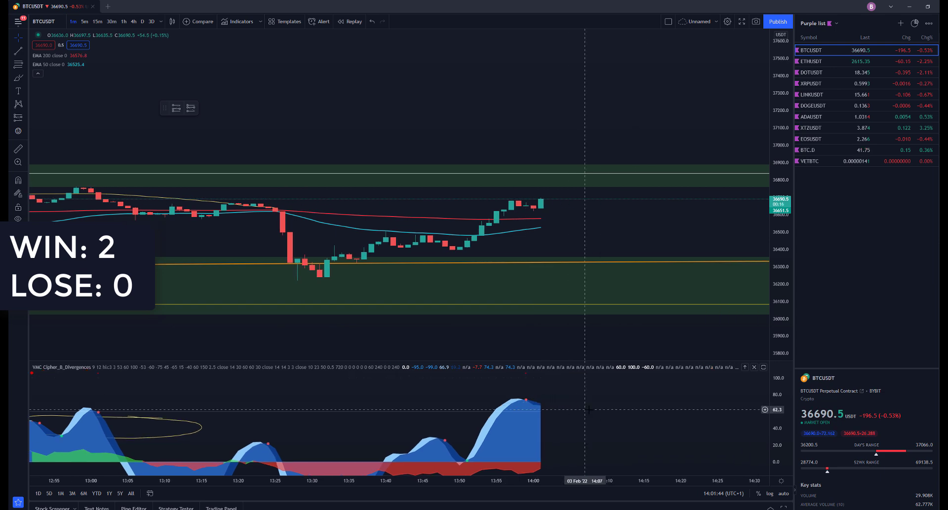
{"action": "left_click", "coordinate": [85, 22]}
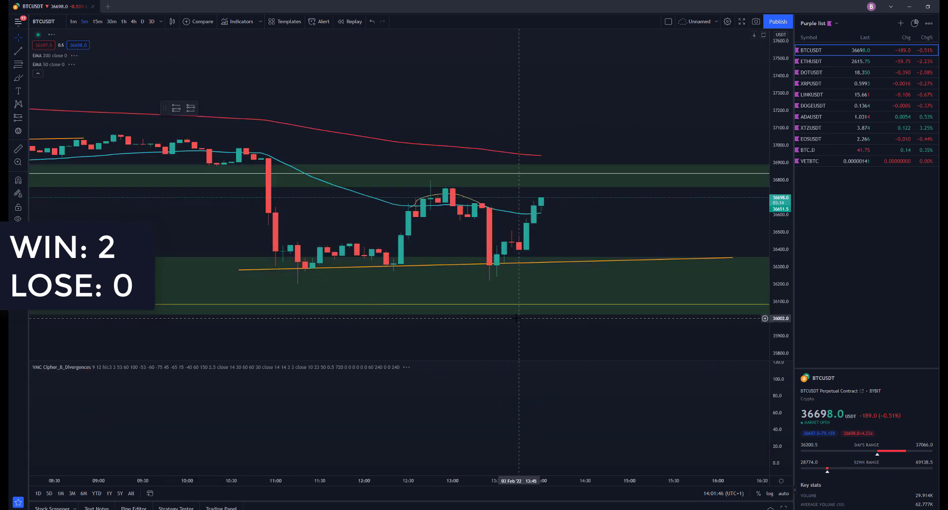
- Draw a descending trend line above the lower highs, from about 37118.5 at 09:00 to about 36579.5 at 15:50
{"action": "left_click_drag", "start_coordinate": [593, 224], "coordinate": [526, 222]}
{"action": "scroll", "coordinate": [550, 227], "scroll_direction": "up", "scroll_amount": 1}
{"action": "scroll", "coordinate": [562, 229], "scroll_direction": "down", "scroll_amount": 2}
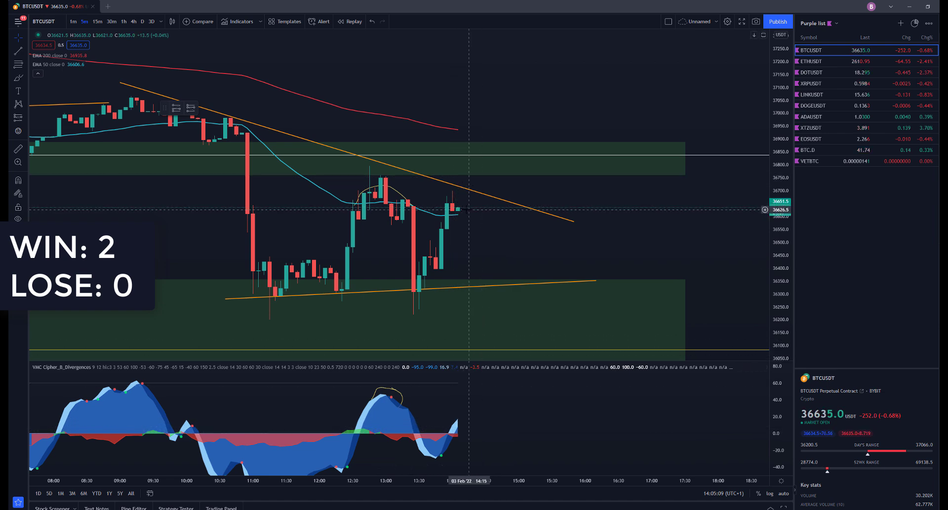
{"action": "left_click", "coordinate": [574, 220]}
- Fit the descending trend line to the recent highs, moving its start to about 37057 at 09:50 and its end to about 36533.5 at 15:30
{"action": "scroll", "coordinate": [513, 186], "scroll_direction": "down", "scroll_amount": 2}
{"action": "scroll", "coordinate": [512, 185], "scroll_direction": "down", "scroll_amount": 2}
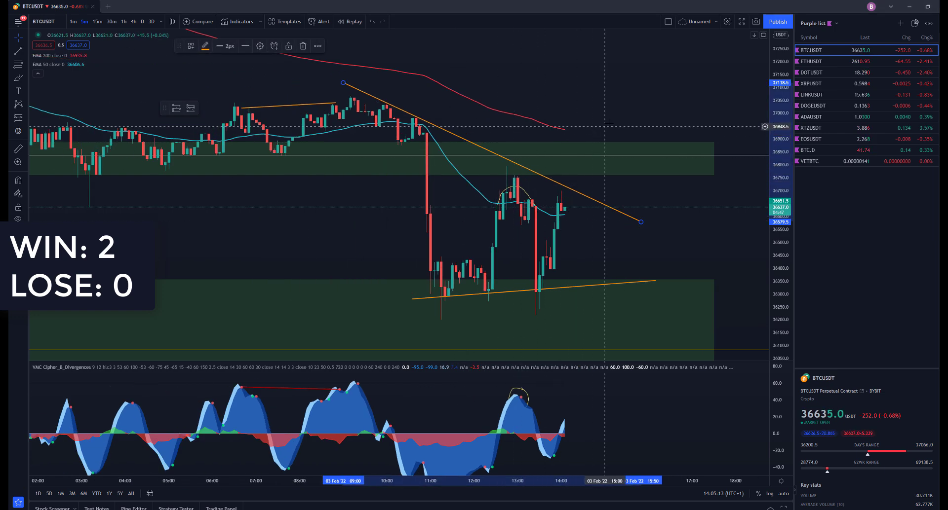
{"action": "left_click_drag", "start_coordinate": [292, 91], "coordinate": [324, 106]}
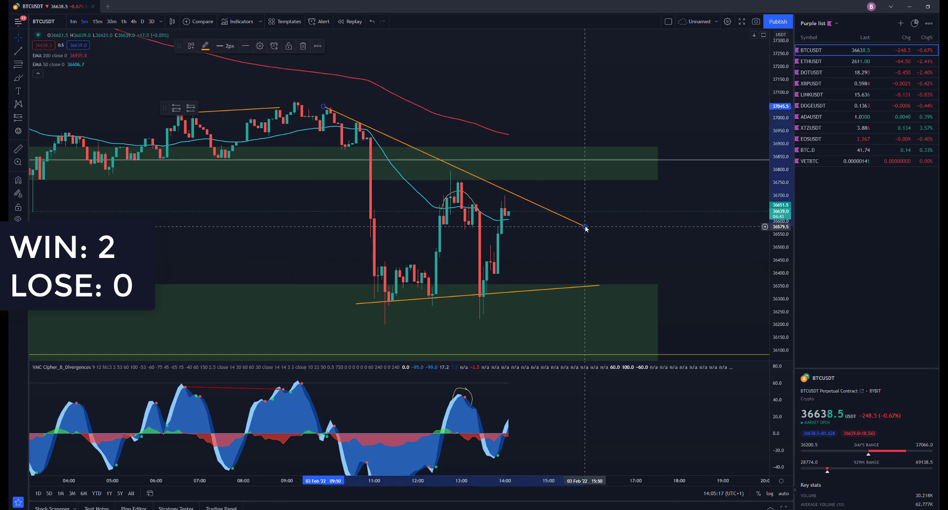
{"action": "left_click_drag", "start_coordinate": [584, 227], "coordinate": [578, 237]}
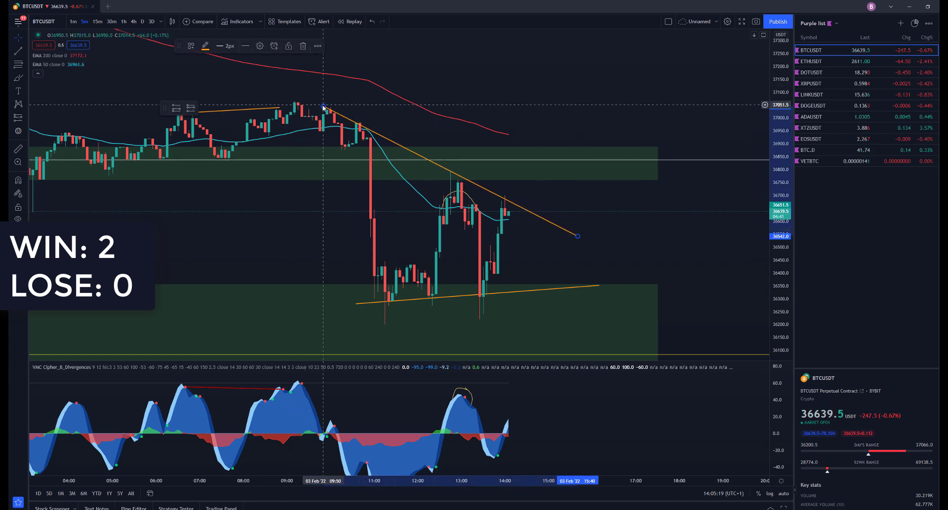
{"action": "left_click_drag", "start_coordinate": [323, 106], "coordinate": [323, 104]}
{"action": "left_click_drag", "start_coordinate": [577, 237], "coordinate": [571, 240]}
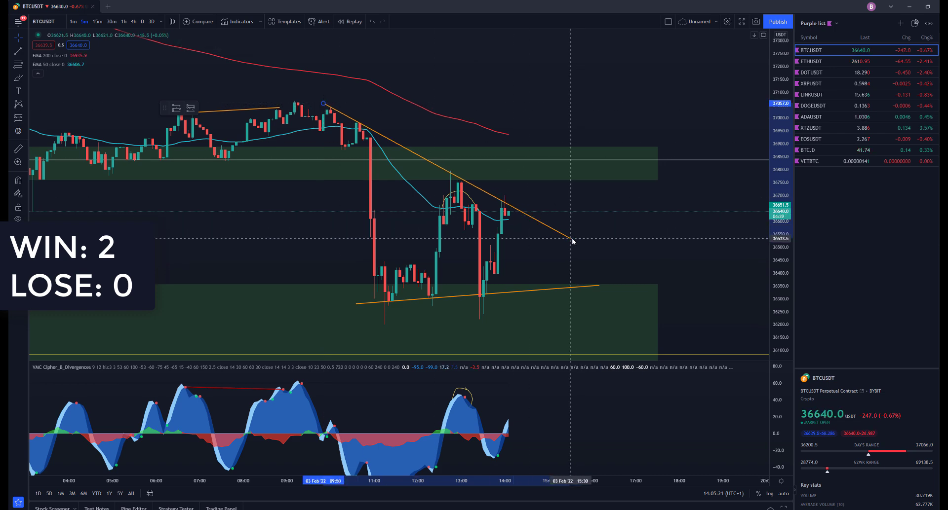
- Switch to Bybit and open a 0.03 BTC short on BTCUSDT at market price, using 100% of the available balance
{"action": "scroll", "coordinate": [568, 231], "scroll_direction": "up", "scroll_amount": 4}
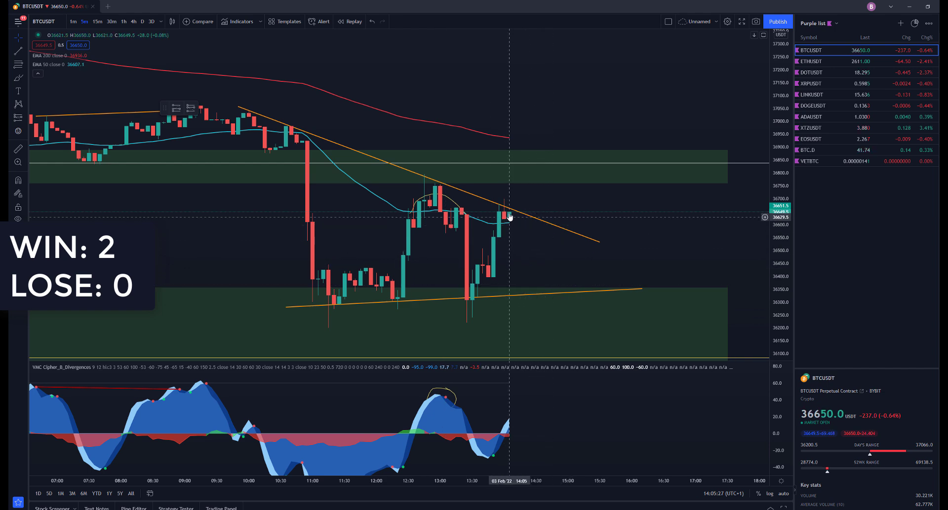
{"action": "left_click_drag", "start_coordinate": [507, 214], "coordinate": [486, 210]}
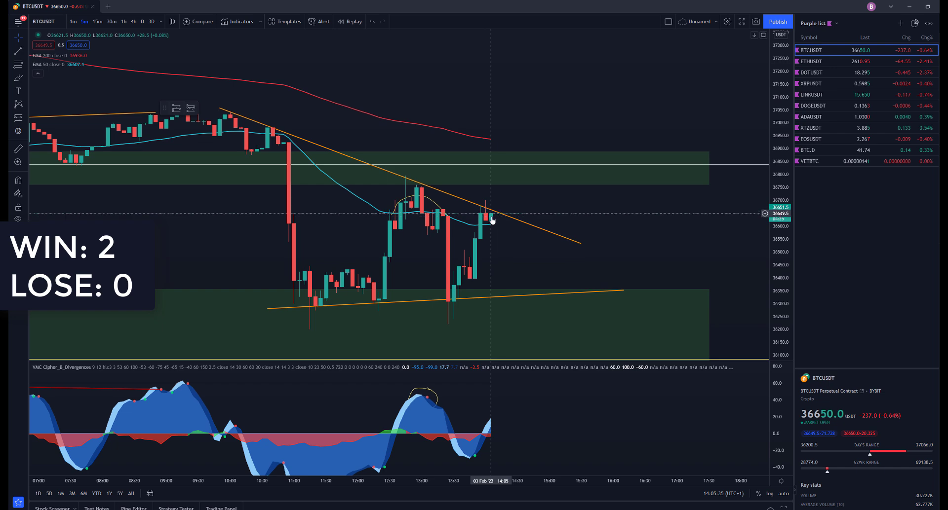
{"action": "left_click_drag", "start_coordinate": [492, 221], "coordinate": [506, 224]}
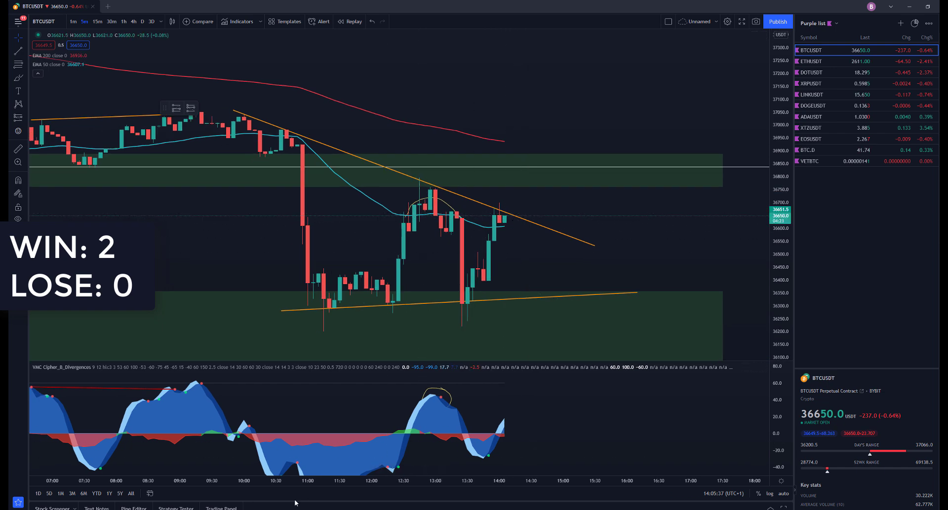
{"action": "key", "text": "alt+Tab"}
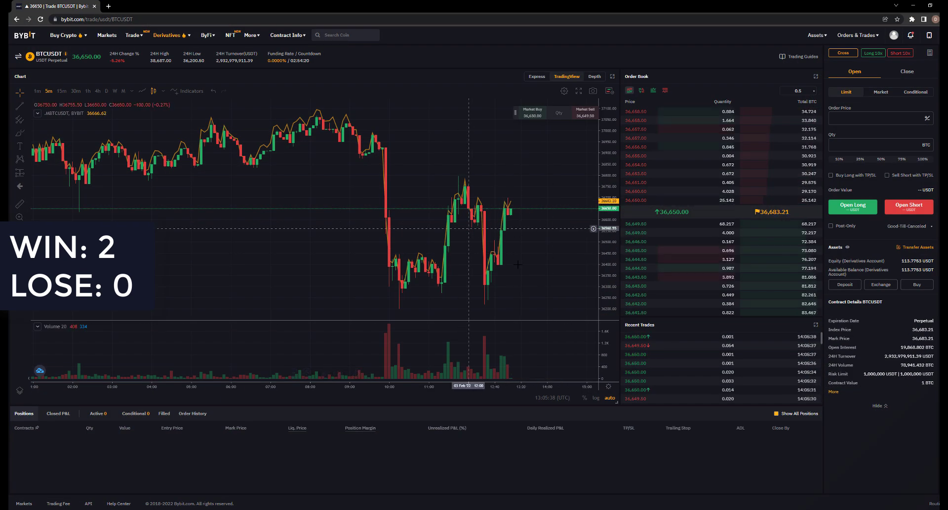
{"action": "left_click", "coordinate": [880, 92]}
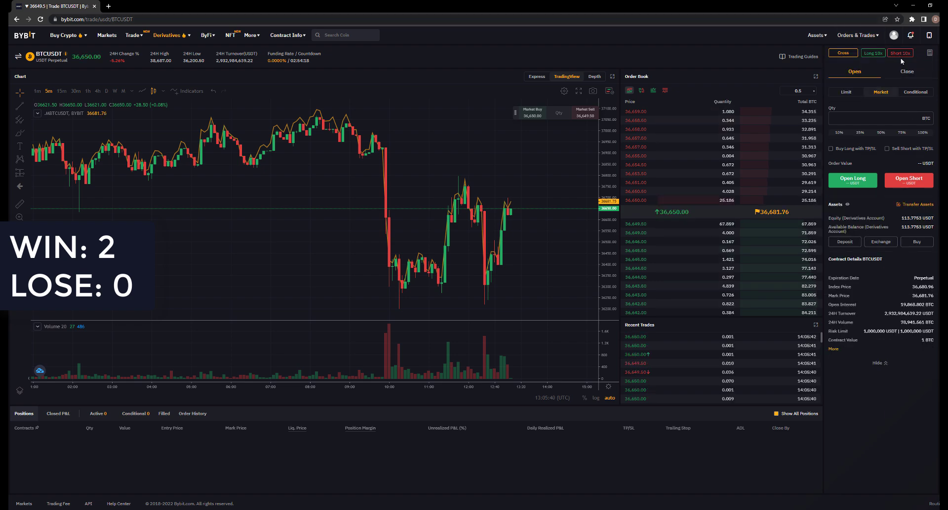
{"action": "left_click", "coordinate": [912, 181]}
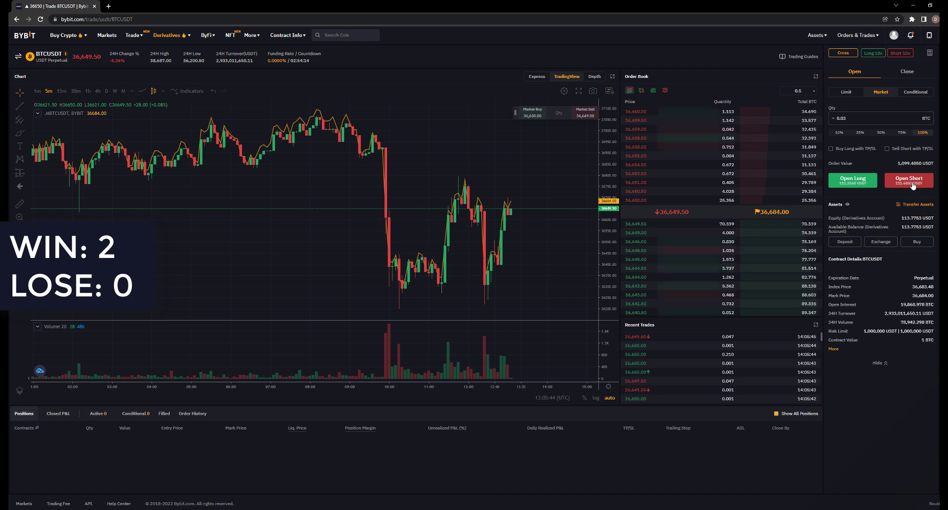
{"action": "left_click", "coordinate": [913, 184]}
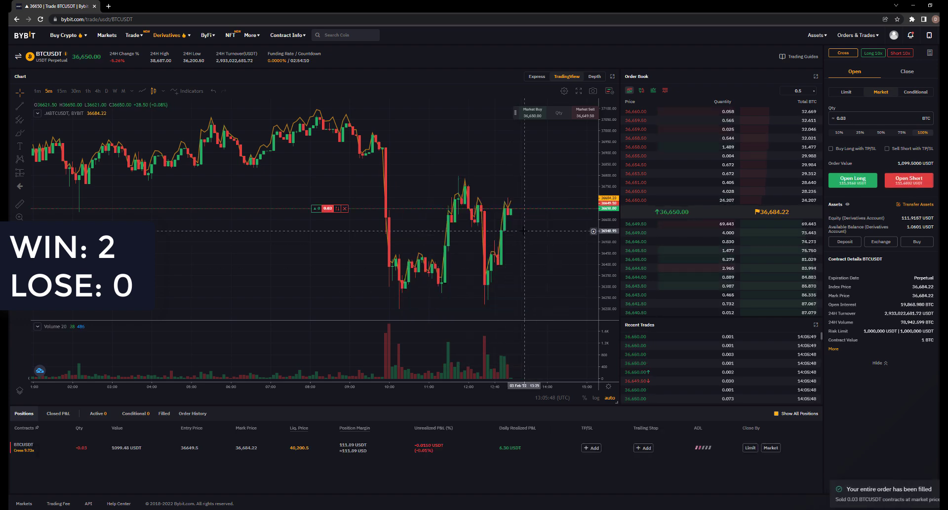
{"action": "scroll", "coordinate": [415, 248], "scroll_direction": "up", "scroll_amount": 5}
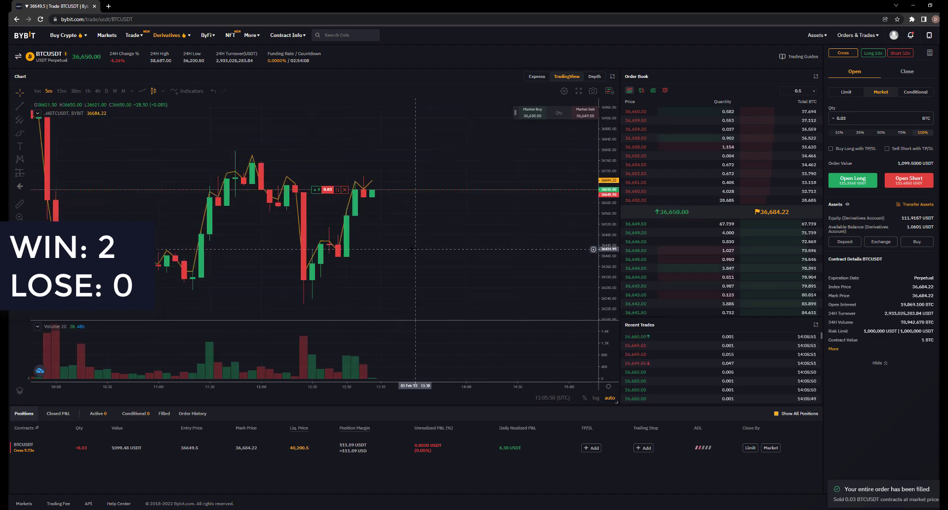
- Add a short position projection after the latest candle, with entry about 36647.3, stop about 36773.6 and target about 36457.7, at 1.5 risk/reward
{"action": "scroll", "coordinate": [414, 248], "scroll_direction": "down", "scroll_amount": 1}
{"action": "left_click_drag", "start_coordinate": [417, 245], "coordinate": [459, 252]}
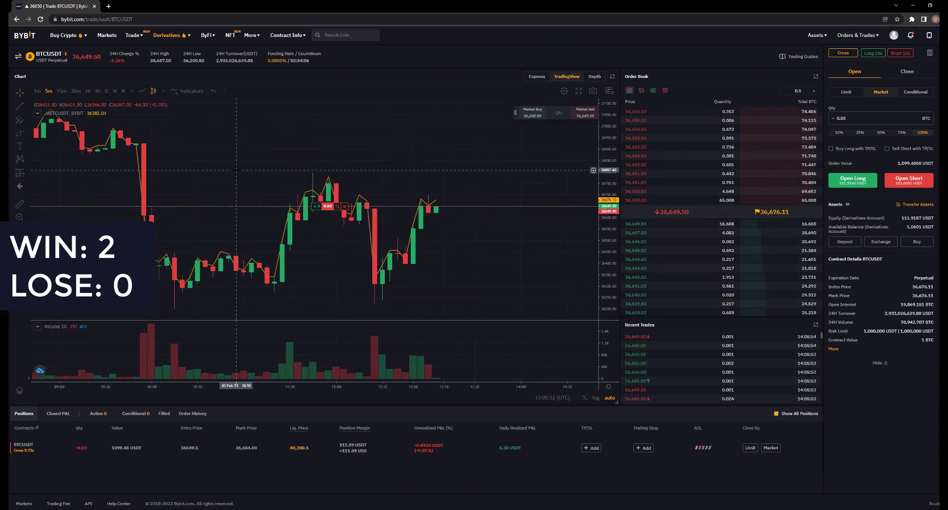
{"action": "left_click", "coordinate": [25, 178]}
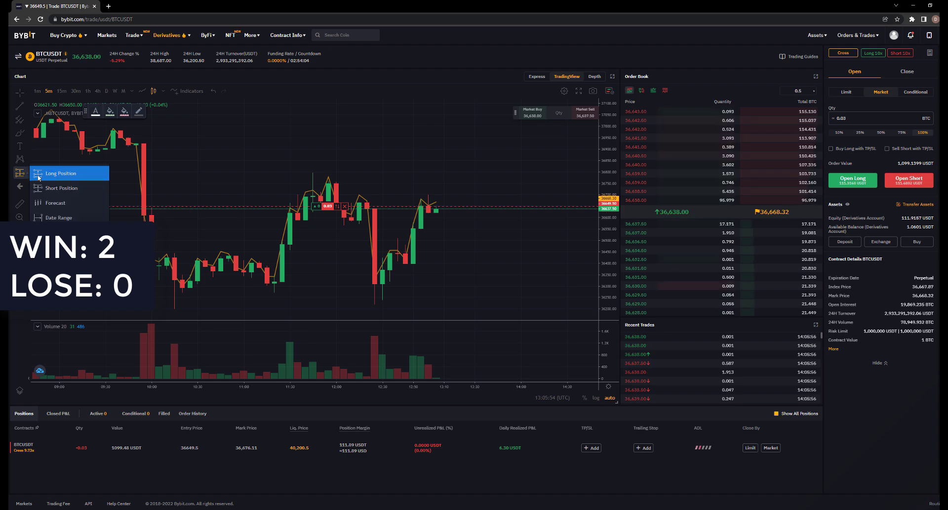
{"action": "left_click", "coordinate": [54, 184]}
{"action": "left_click", "coordinate": [451, 207]}
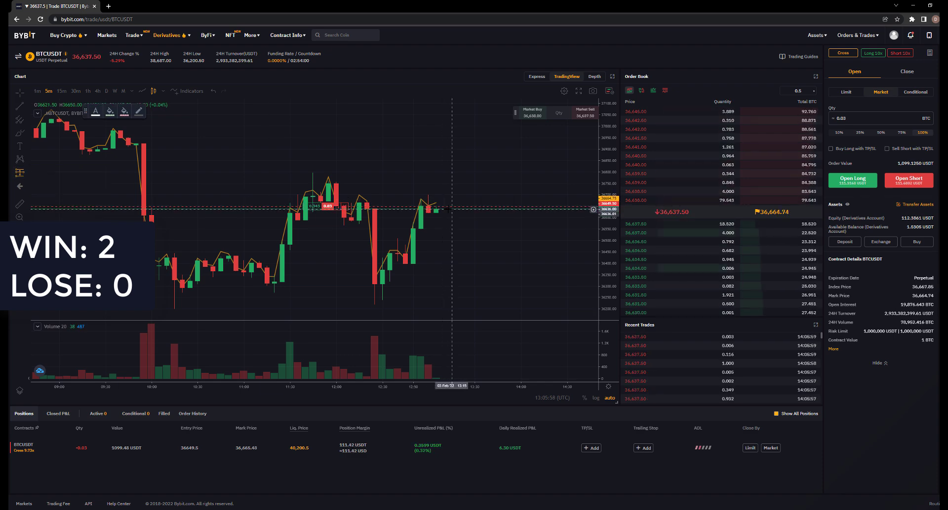
{"action": "left_click", "coordinate": [451, 210]}
{"action": "left_click_drag", "start_coordinate": [451, 169], "coordinate": [453, 190]}
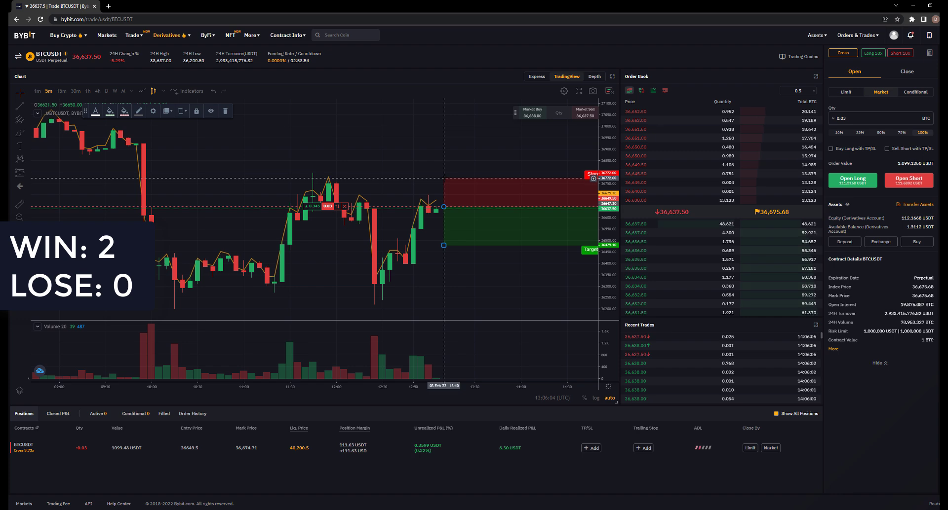
{"action": "scroll", "coordinate": [400, 158], "scroll_direction": "down", "scroll_amount": 5}
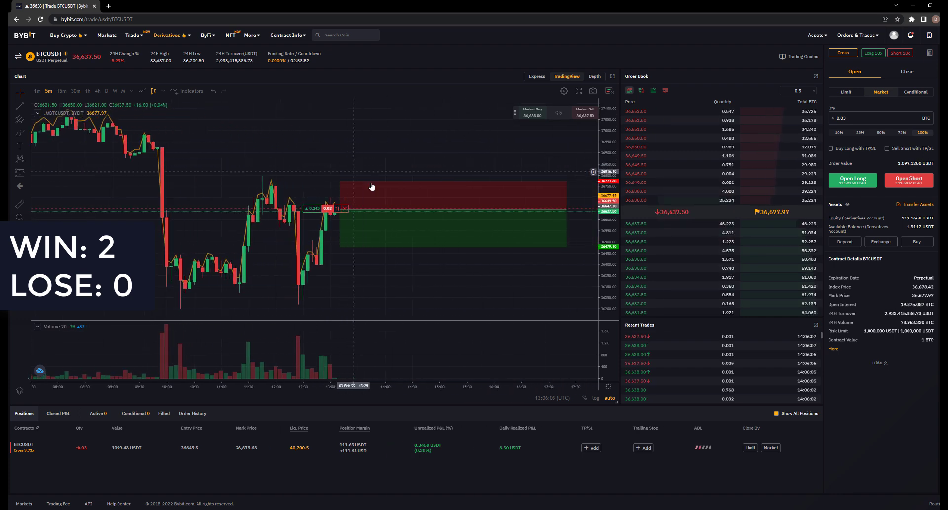
{"action": "left_click_drag", "start_coordinate": [339, 249], "coordinate": [339, 252]}
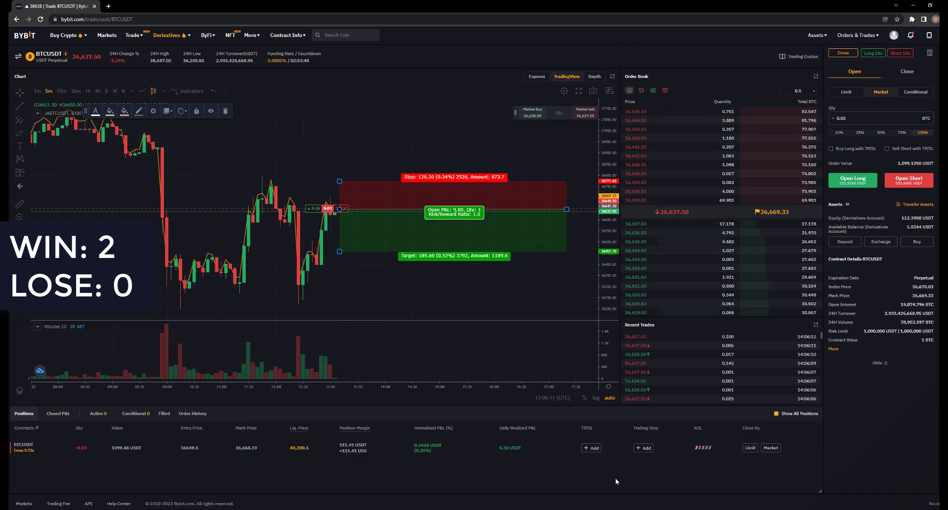
- Add a stop loss at 36773 USDT, triggered by last traded price, to the open BTCUSDT short
{"action": "left_click", "coordinate": [591, 449]}
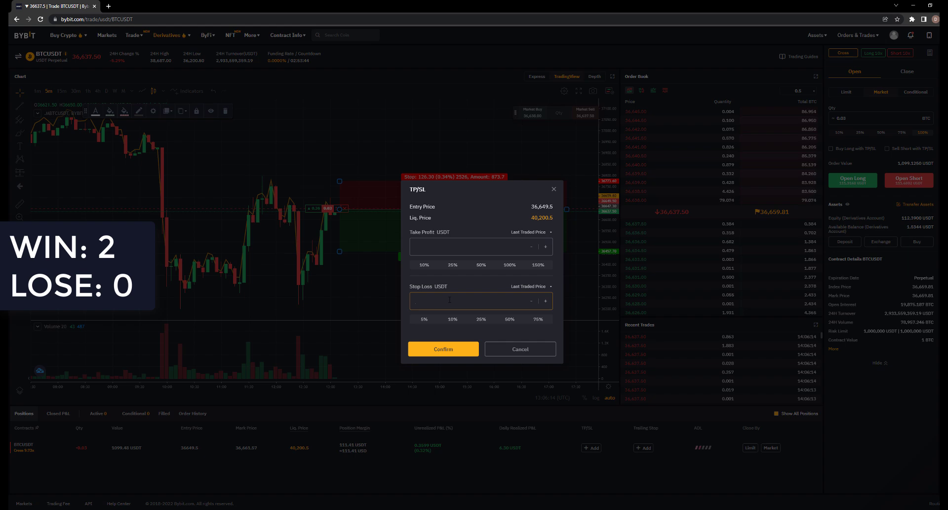
{"action": "type", "text": "36"}
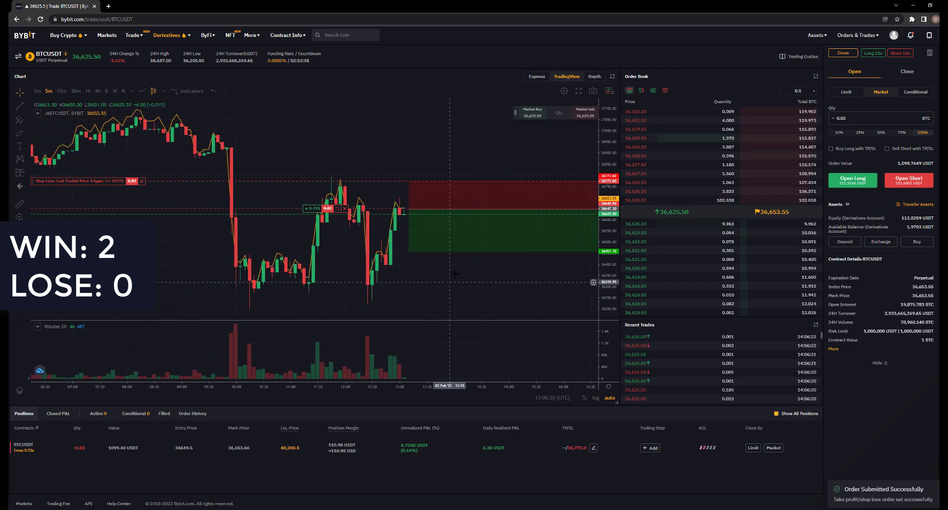
{"action": "left_click_drag", "start_coordinate": [439, 272], "coordinate": [378, 271]}
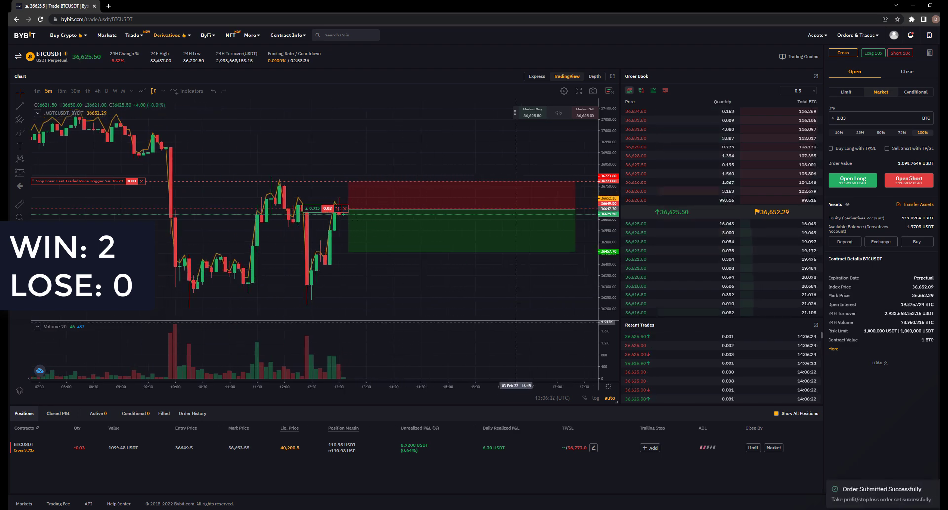
- Submit a limit close order at 36457 USDT for 100% of the 0.03 BTC short
{"action": "left_click", "coordinate": [753, 448]}
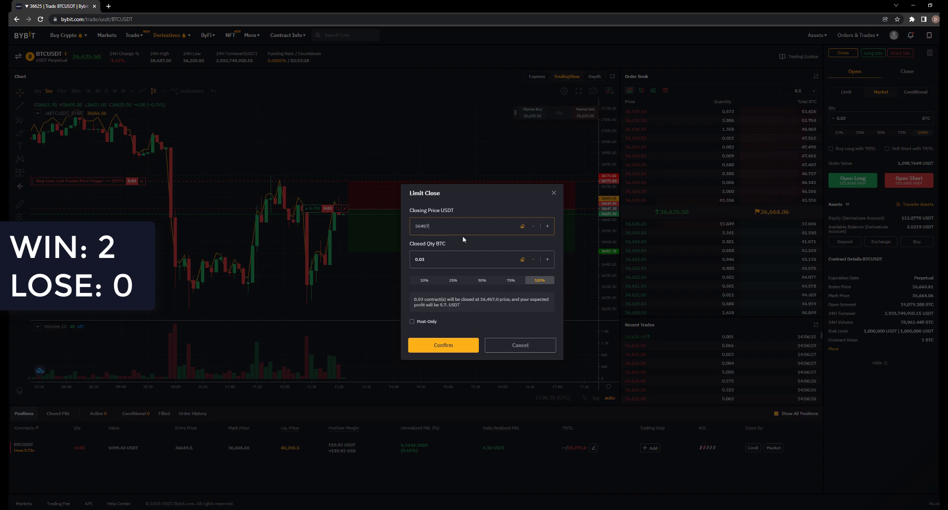
{"action": "left_click", "coordinate": [542, 285]}
{"action": "left_click", "coordinate": [444, 350]}
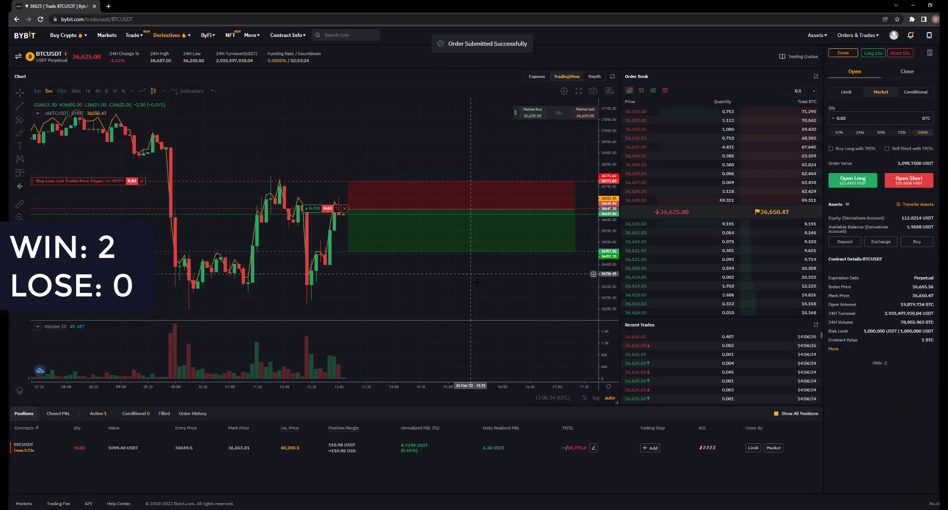
- Examine the short's price action on the 5-minute chart against the projected stop and target levels
{"action": "scroll", "coordinate": [489, 285], "scroll_direction": "down", "scroll_amount": 3}
{"action": "scroll", "coordinate": [490, 285], "scroll_direction": "down", "scroll_amount": 1}
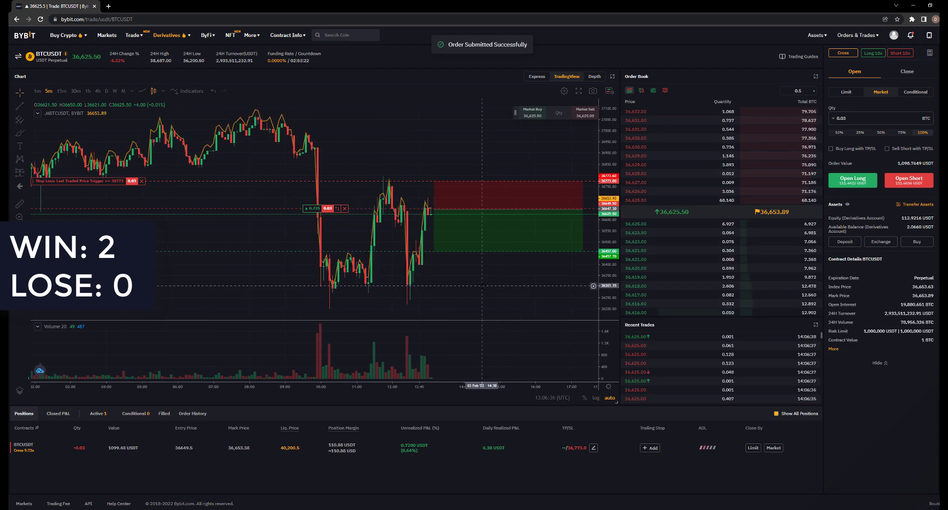
{"action": "left_click_drag", "start_coordinate": [478, 286], "coordinate": [432, 287]}
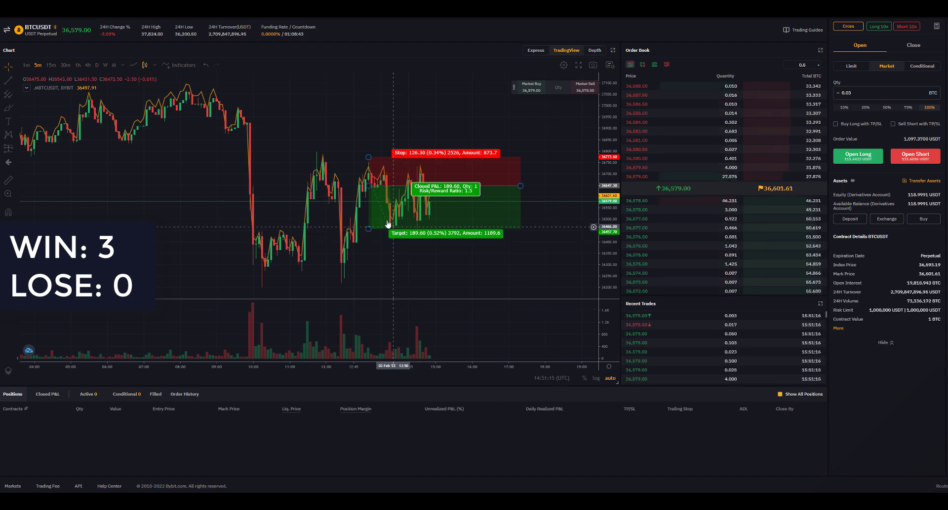
{"action": "left_click_drag", "start_coordinate": [380, 222], "coordinate": [442, 253]}
{"action": "scroll", "coordinate": [441, 253], "scroll_direction": "up", "scroll_amount": 3}
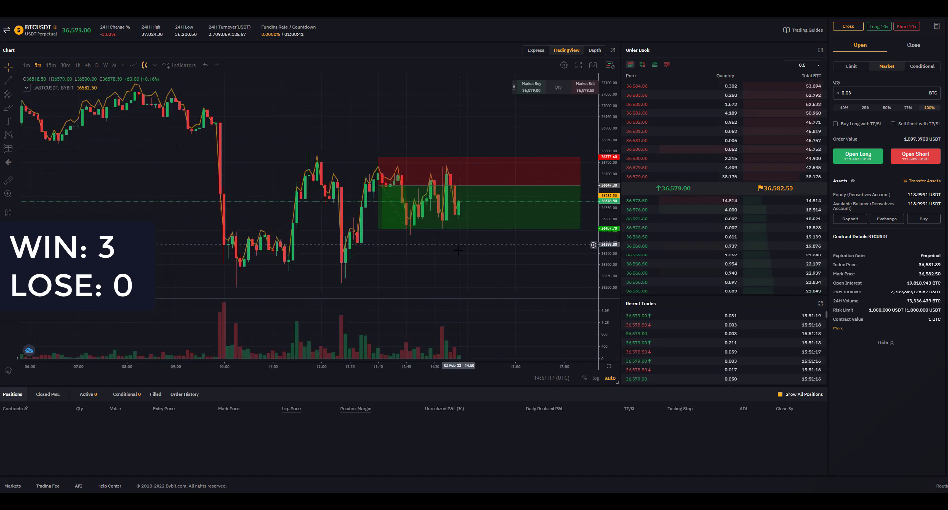
{"action": "left_click", "coordinate": [388, 231]}
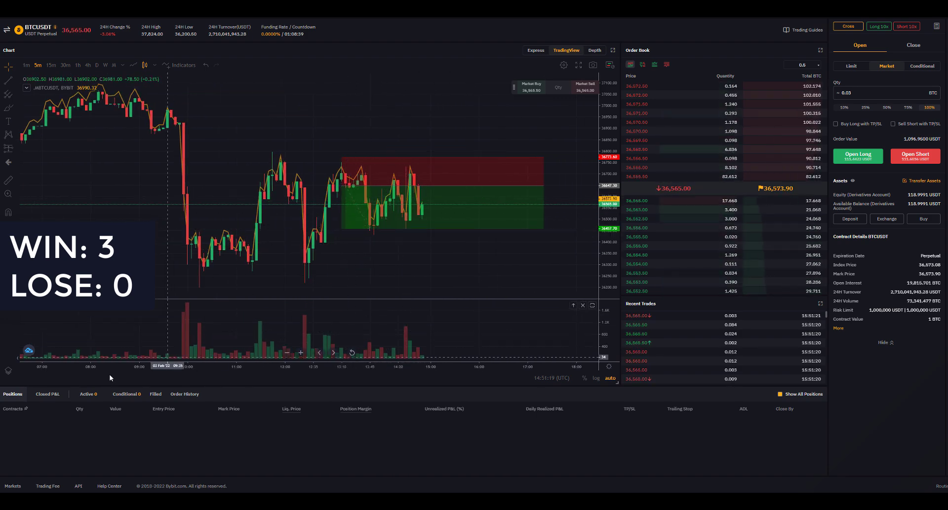
- Review the closed BTCUSDT shorts' entry prices, exit prices and profits in the closed P&L history, and check the derivatives account equity
{"action": "left_click", "coordinate": [69, 394]}
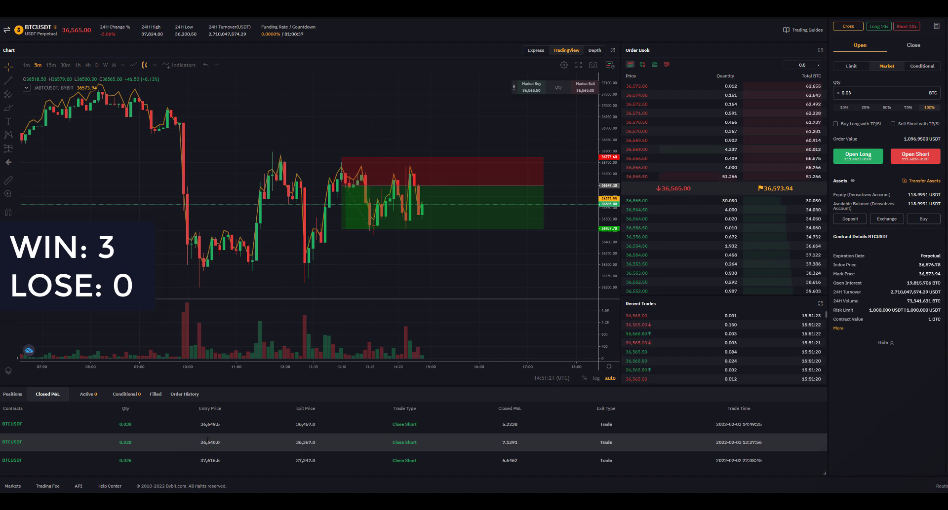
{"action": "left_click_drag", "start_coordinate": [109, 422], "coordinate": [231, 461]}
{"action": "left_click", "coordinate": [25, 423]}
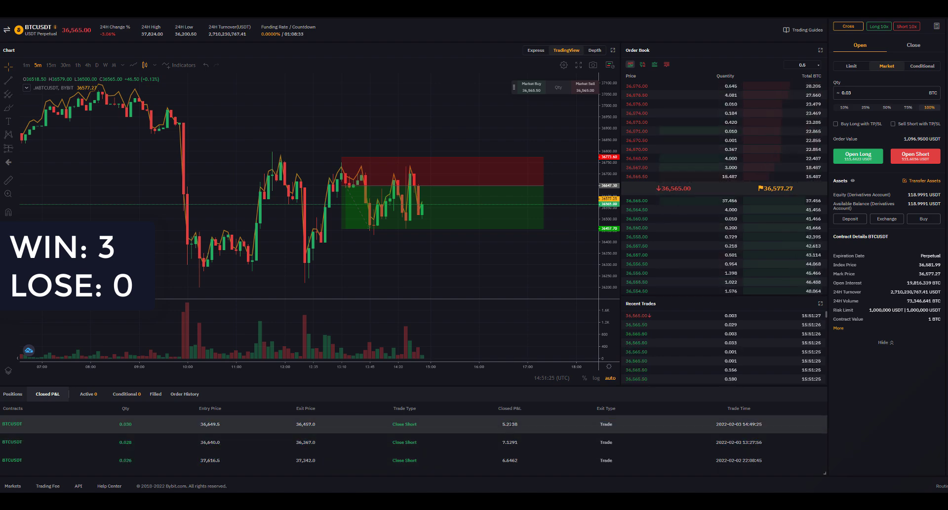
{"action": "left_click_drag", "start_coordinate": [552, 435], "coordinate": [582, 461]}
{"action": "left_click", "coordinate": [582, 461]}
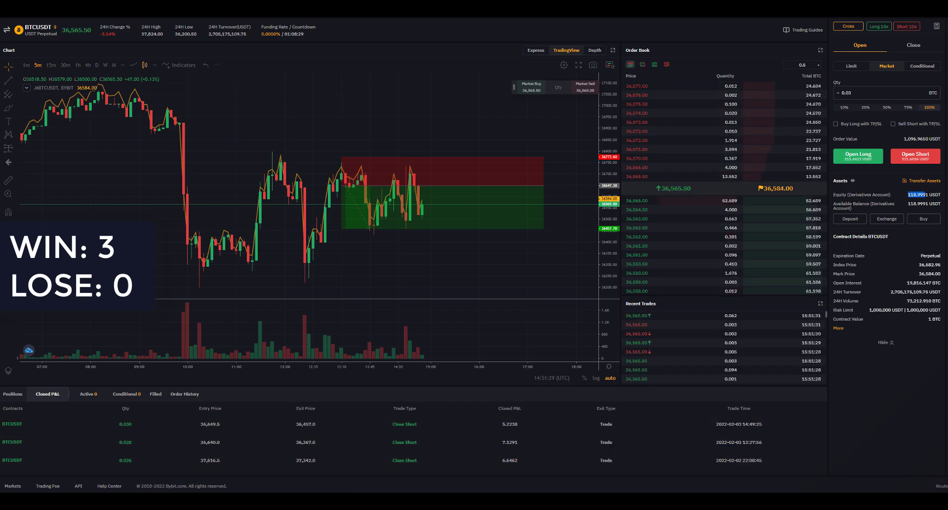
{"action": "left_click", "coordinate": [910, 196]}
{"action": "left_click_drag", "start_coordinate": [917, 196], "coordinate": [922, 196]}
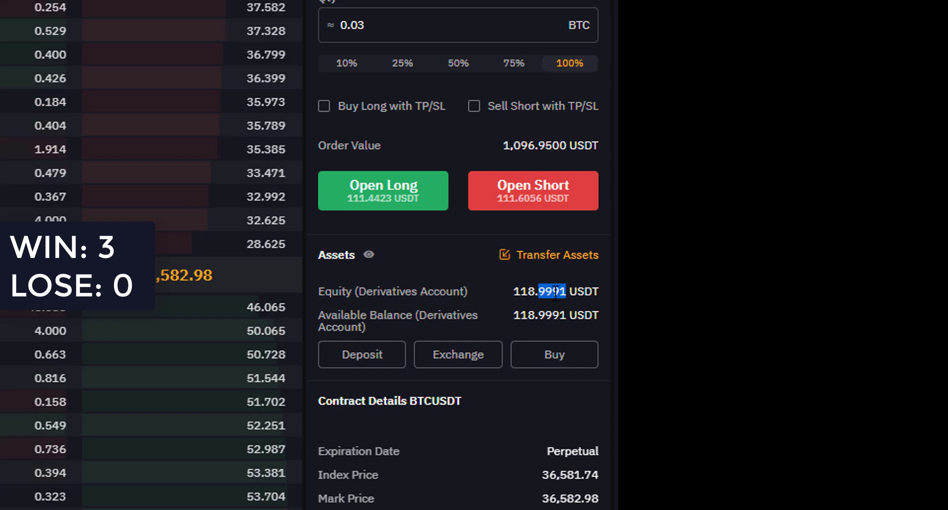
- Select the short position projection on the chart to inspect its stop, target and closed P&L
{"action": "left_click_drag", "start_coordinate": [513, 293], "coordinate": [599, 296]}
{"action": "left_click", "coordinate": [568, 294]}
{"action": "left_click", "coordinate": [459, 309]}
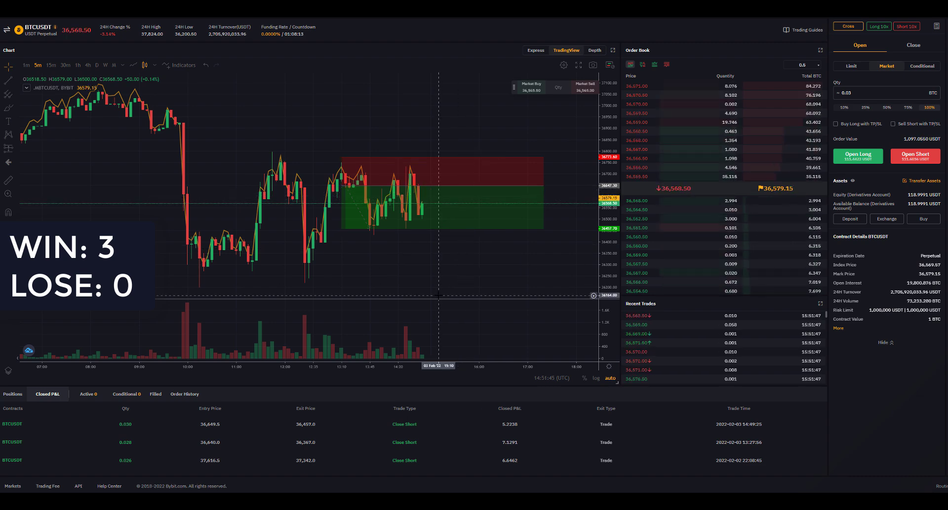
{"action": "left_click", "coordinate": [427, 226]}
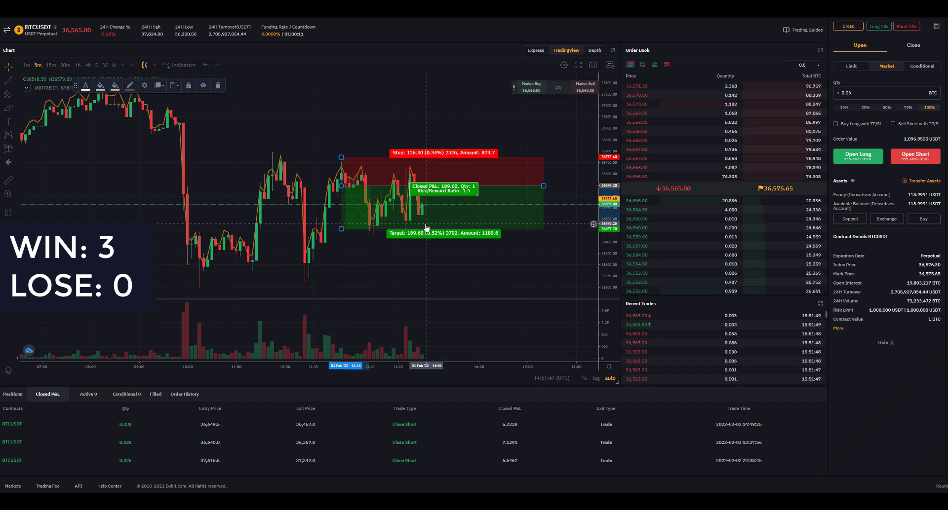